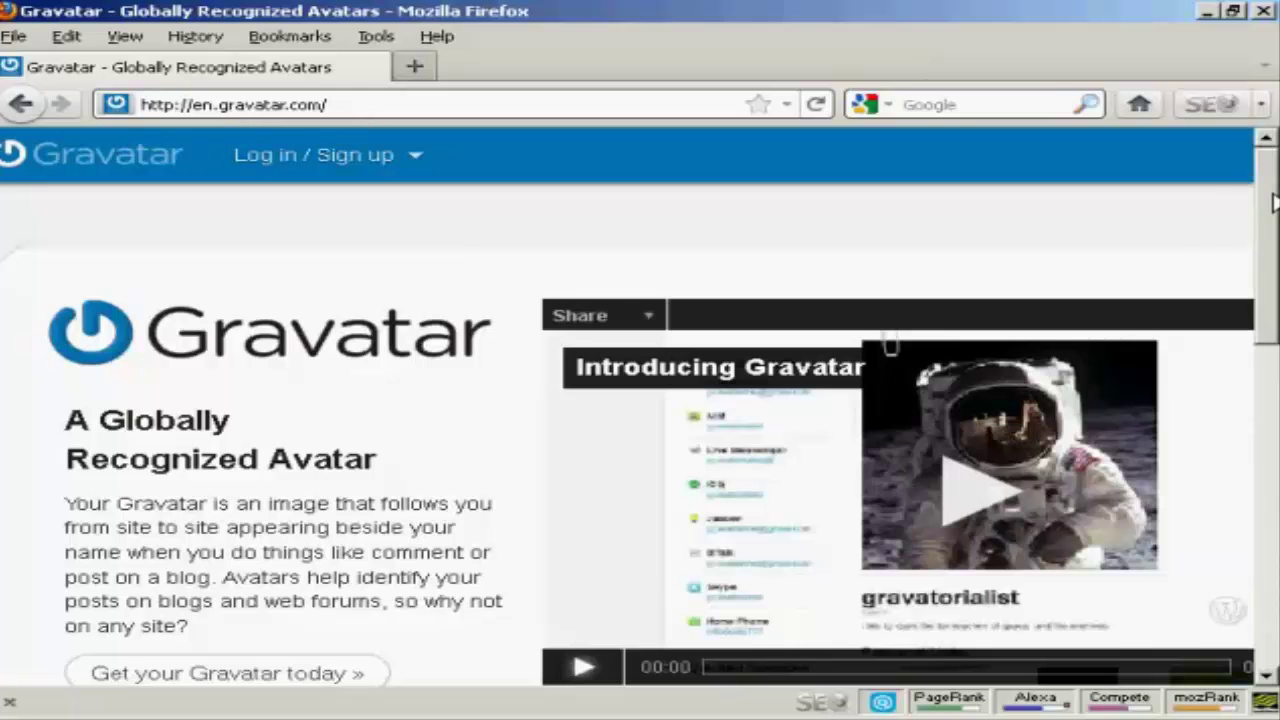
Scroll the Gravatar home page down to the 'WordPress.com user? Log in!' form.
drag(1274, 200, 1272, 395)
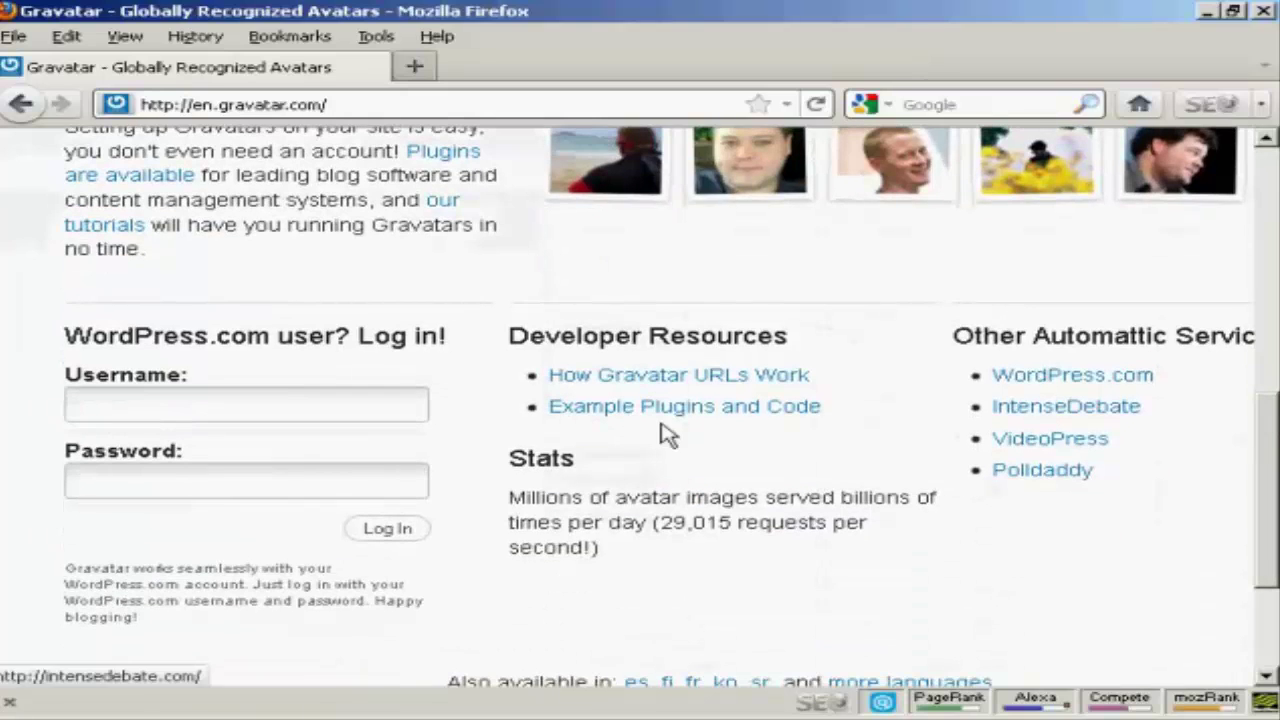
Log in to Gravatar with the browser-autofilled WordPress.com username and password.
click(237, 418)
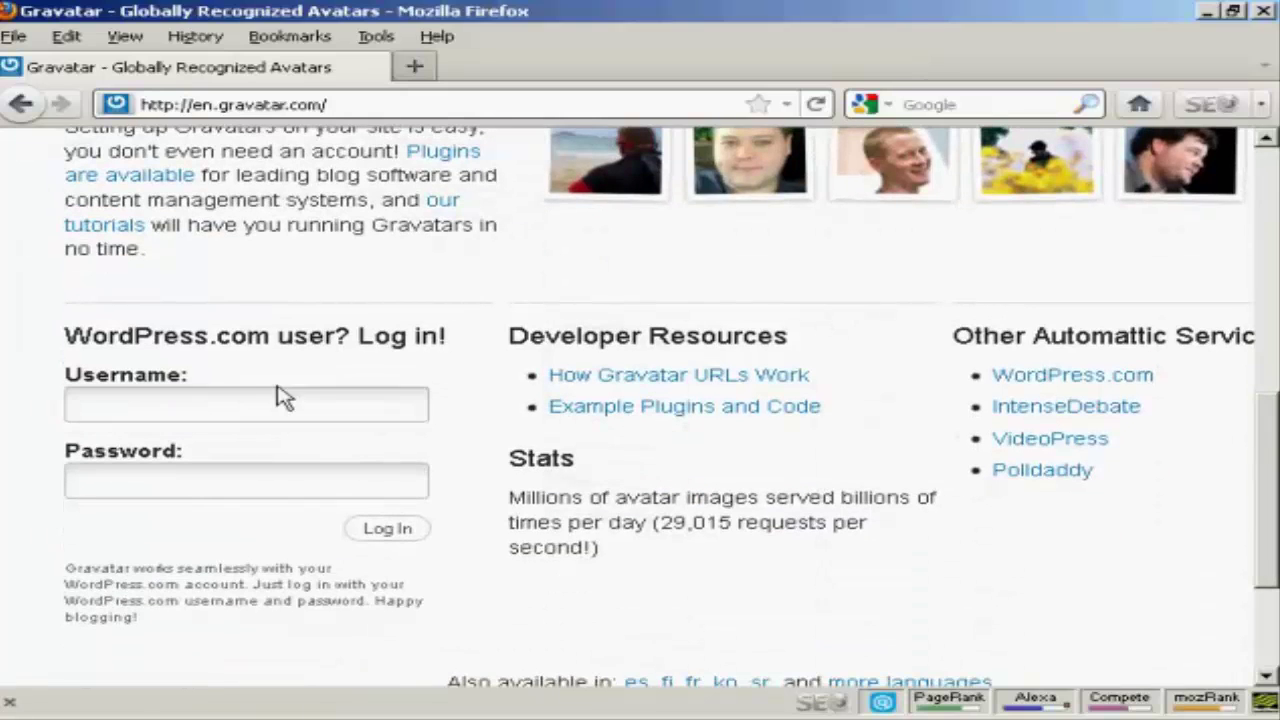
click(160, 406)
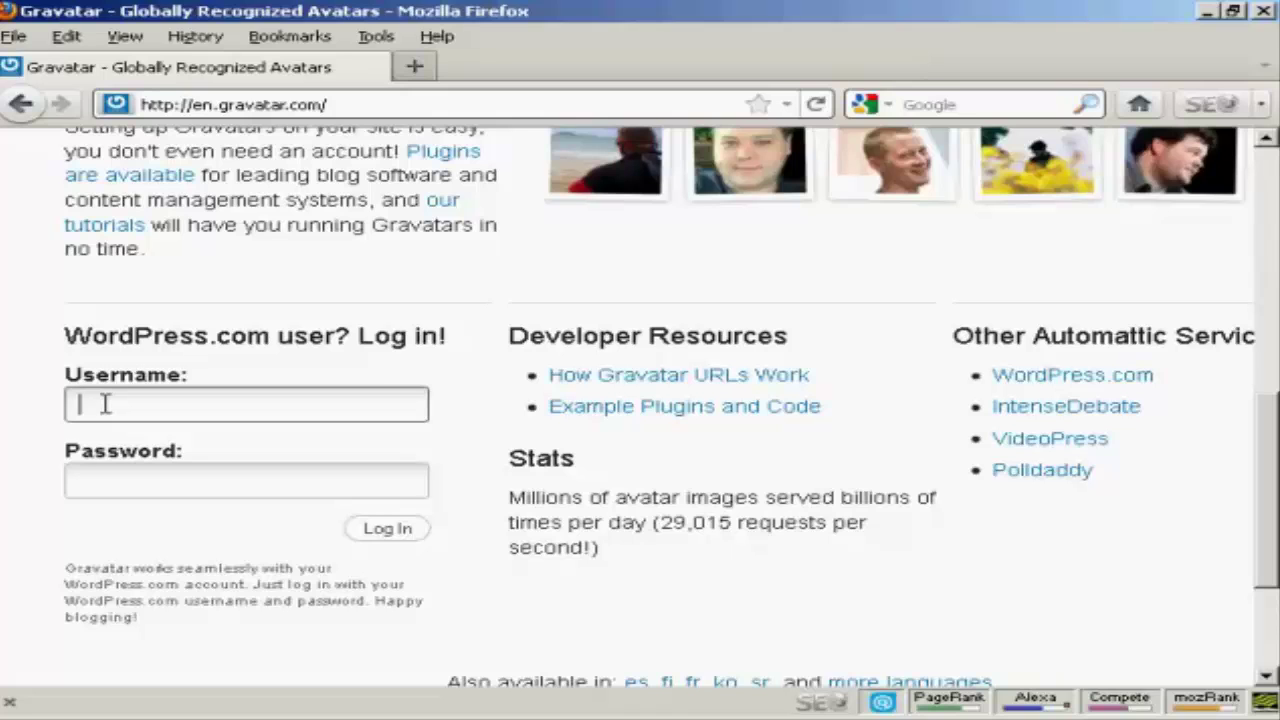
text(newvideo4me)
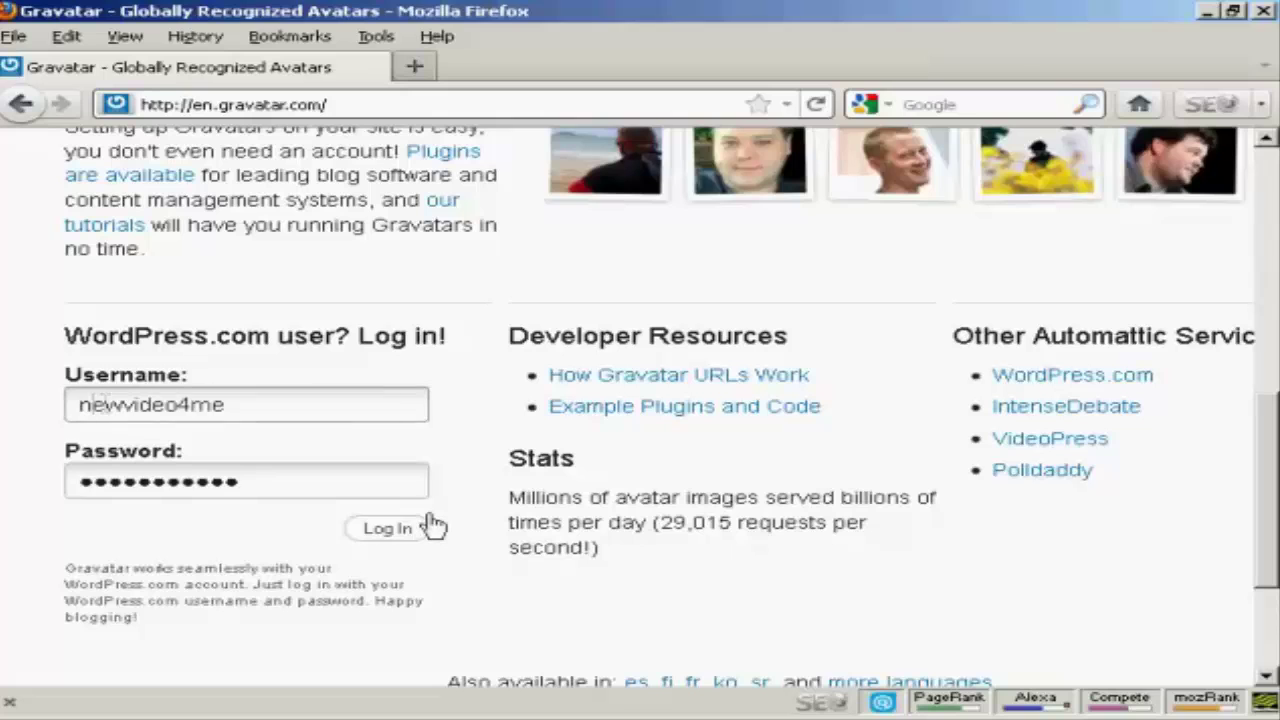
click(392, 532)
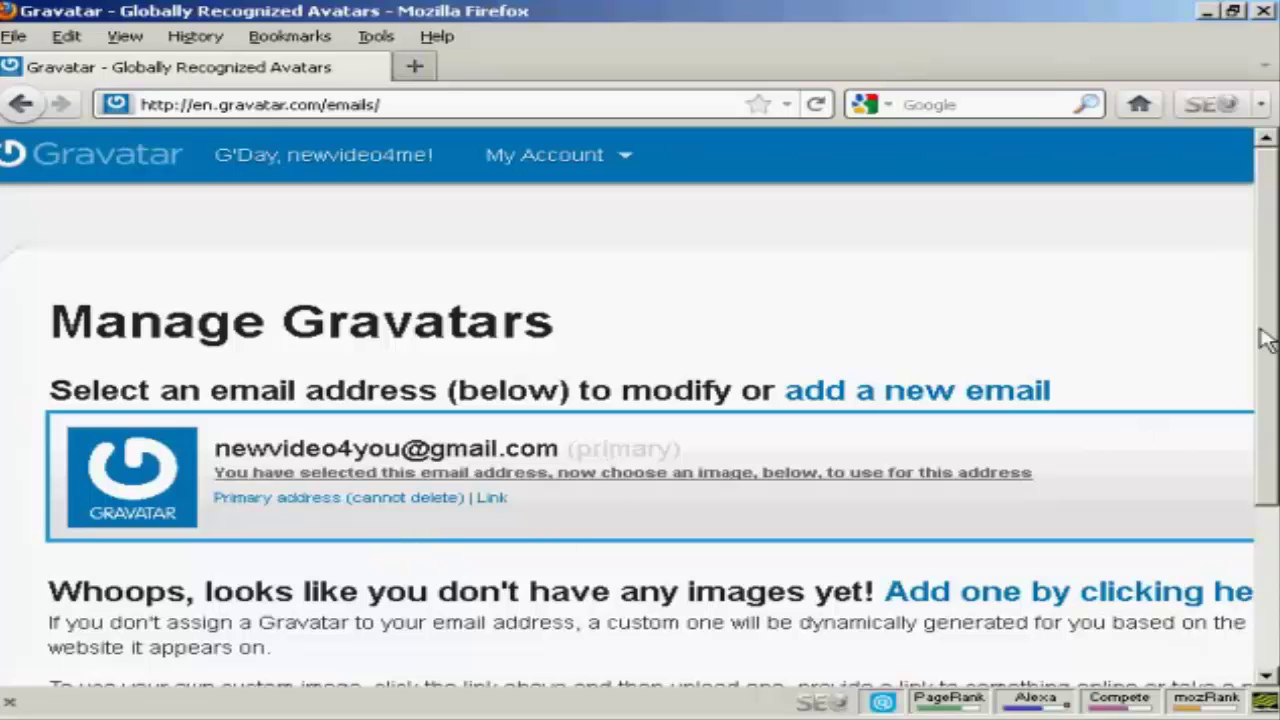
Follow the 'Add one by clicking here' link under the primary email address.
drag(1275, 222, 1274, 337)
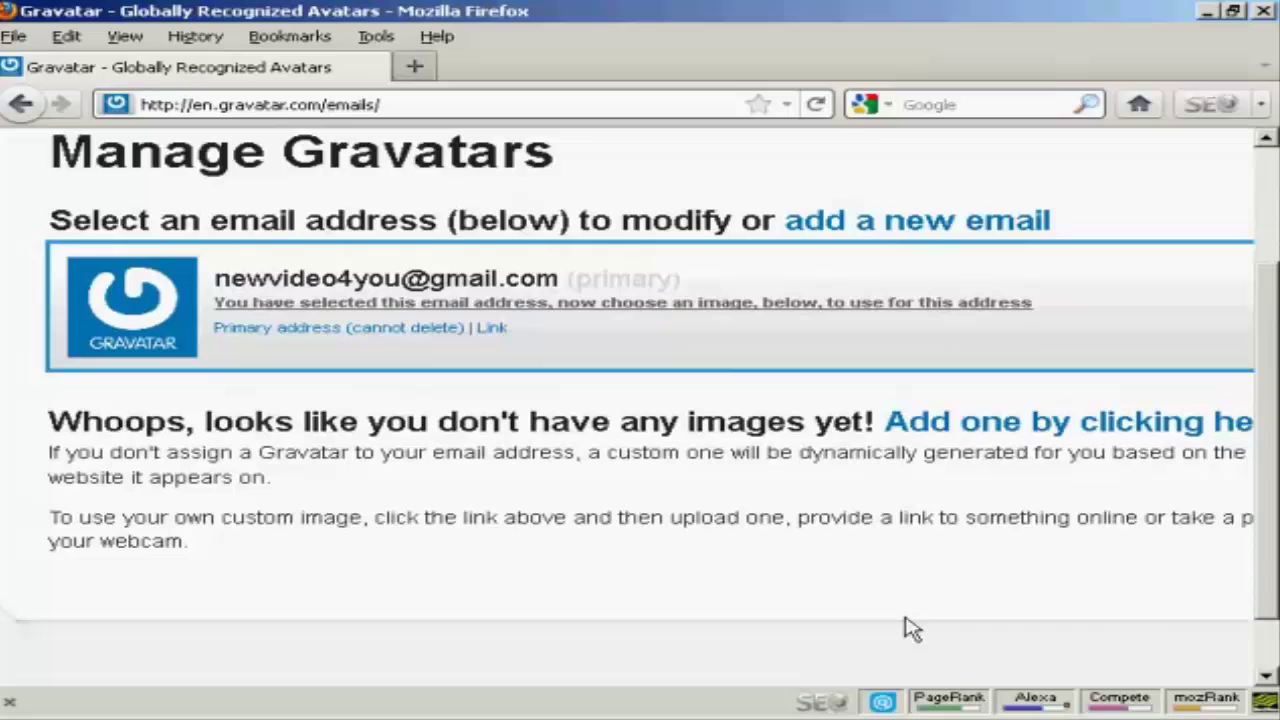
click(1118, 428)
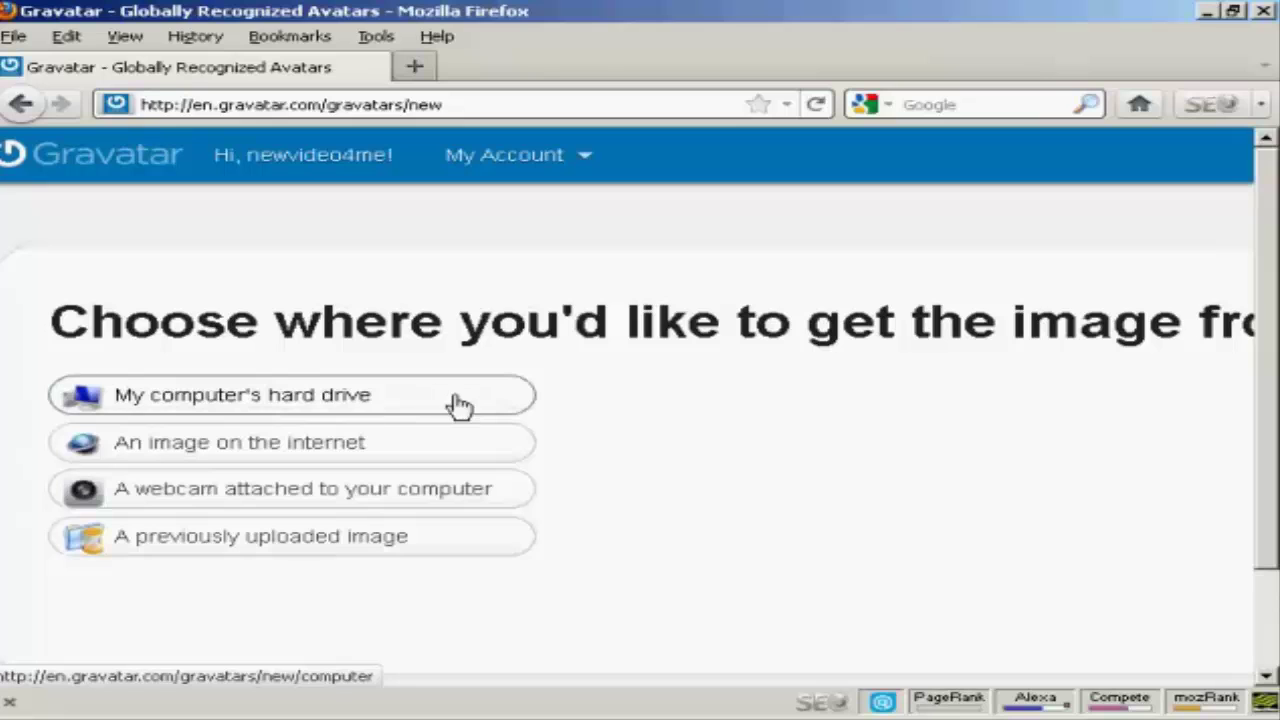
Upload newvideo4you.jpg from the computer's hard drive and continue to the crop page.
click(405, 404)
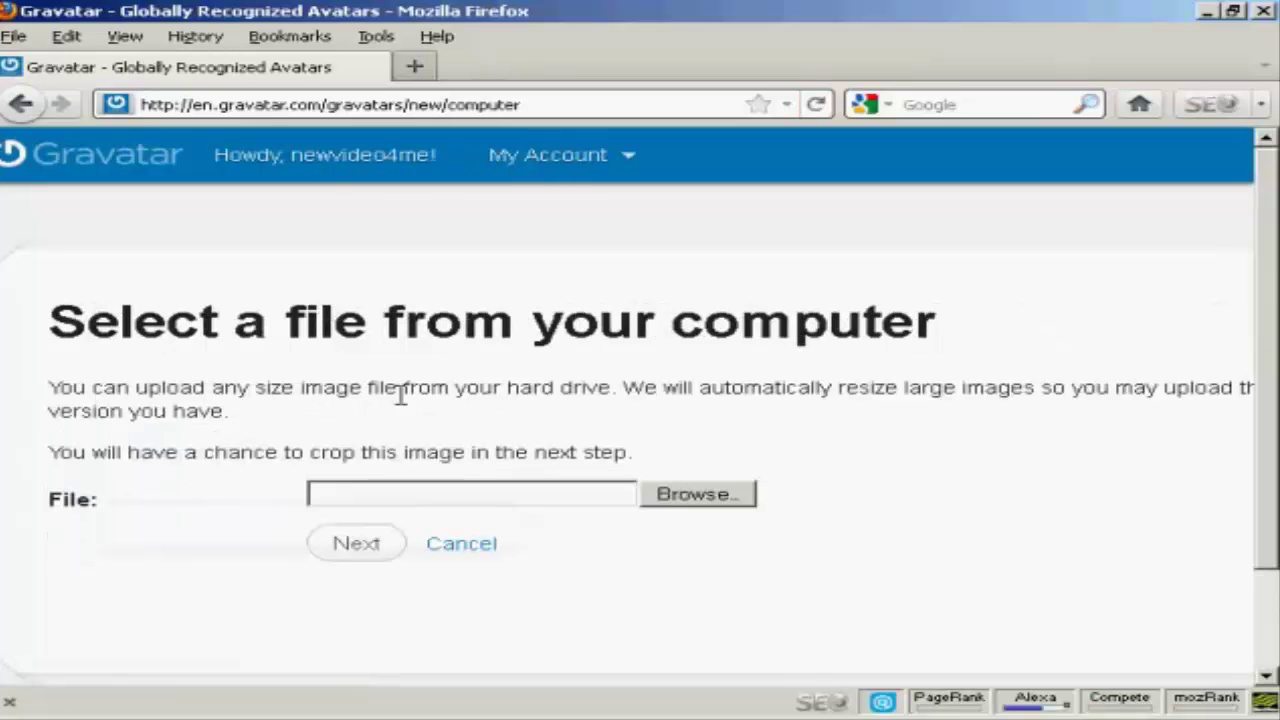
click(697, 502)
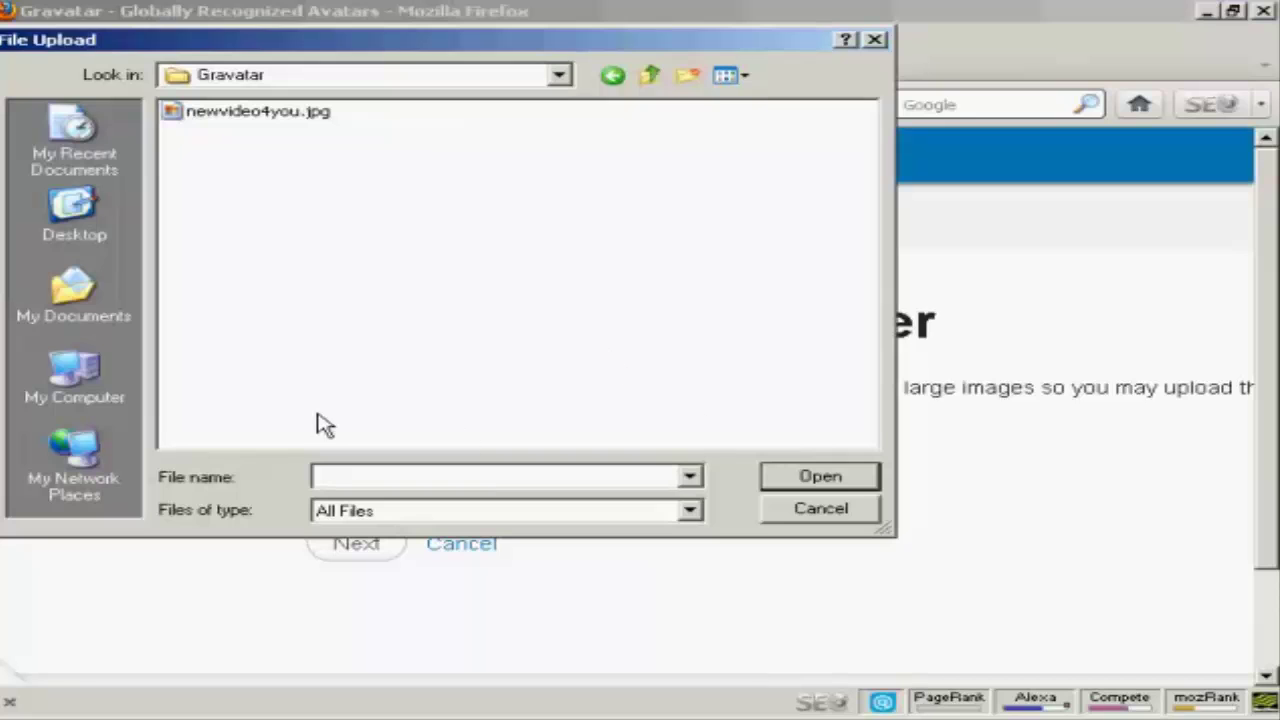
click(293, 118)
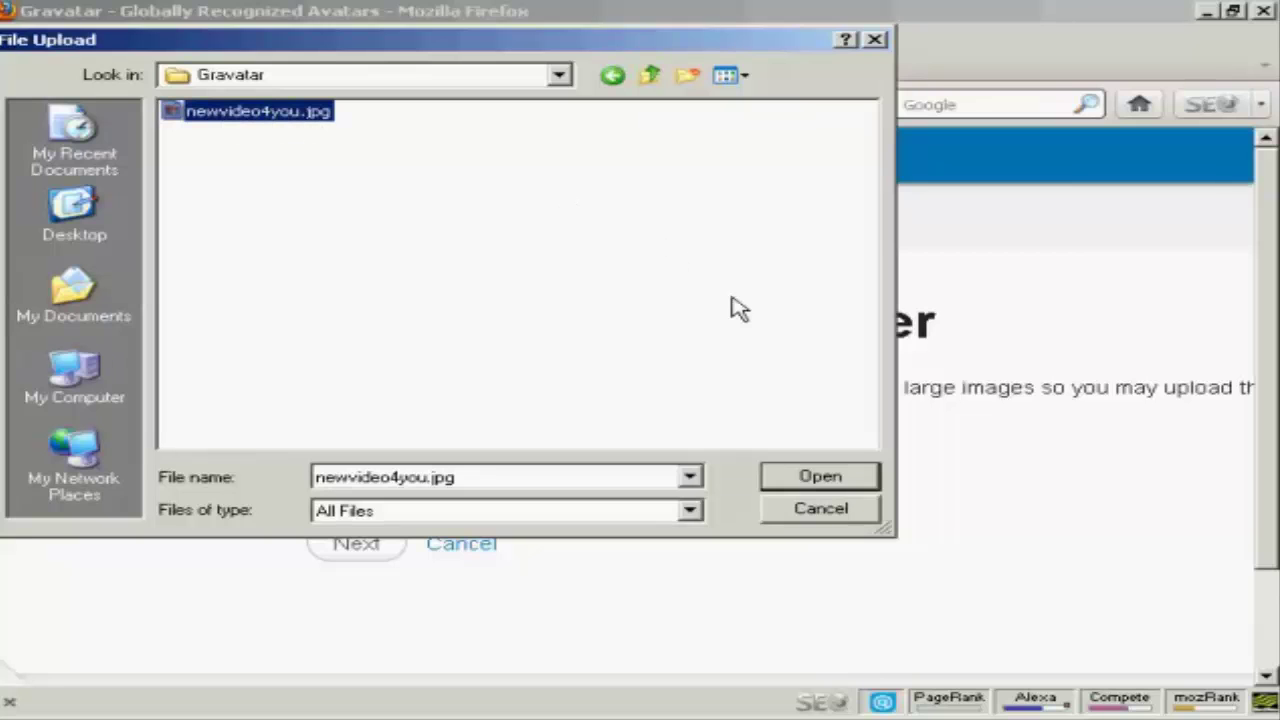
click(836, 480)
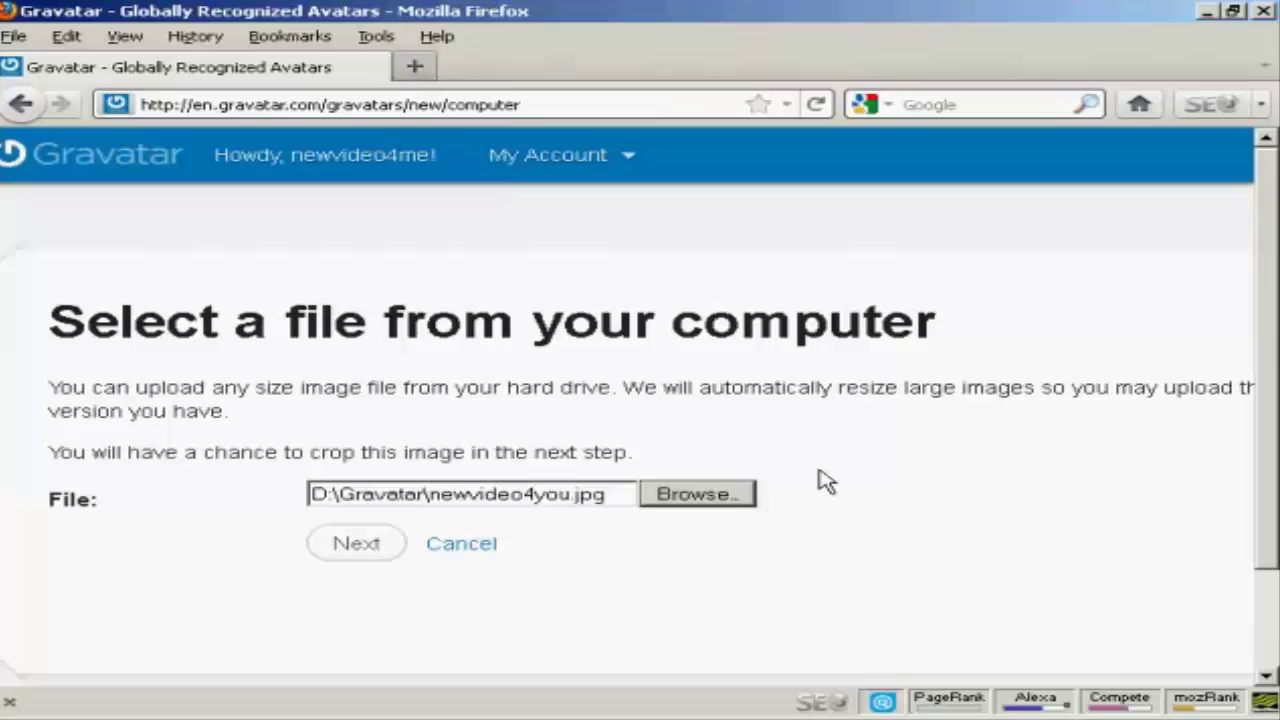
click(348, 549)
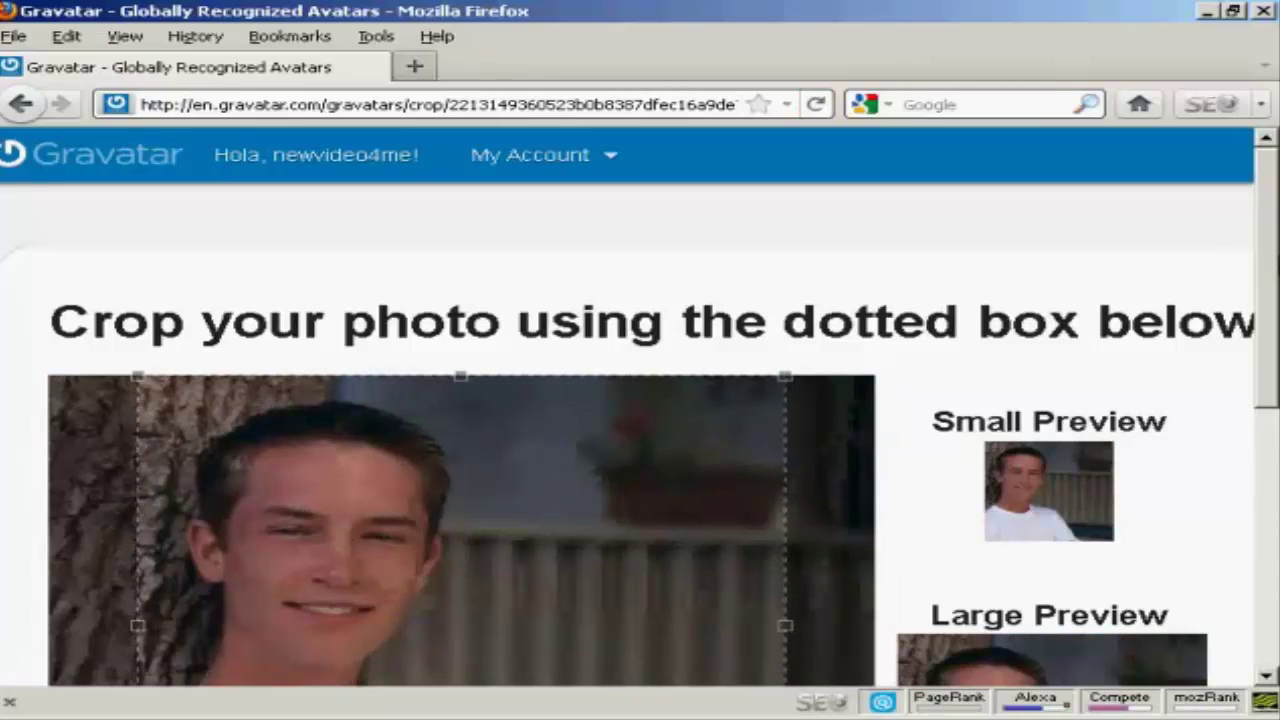
Align the square crop frame with the photo's left edge and apply Crop and Finish!
drag(1266, 271, 1268, 340)
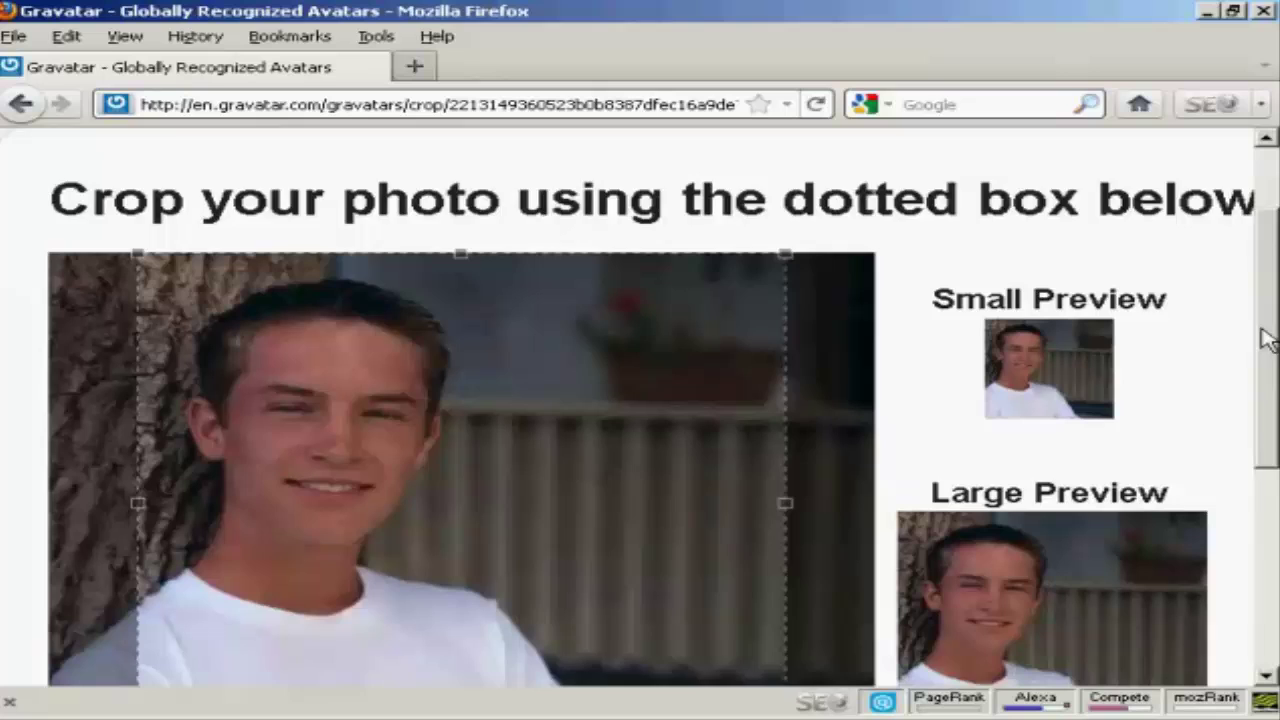
scroll(1268, 340, down, 2)
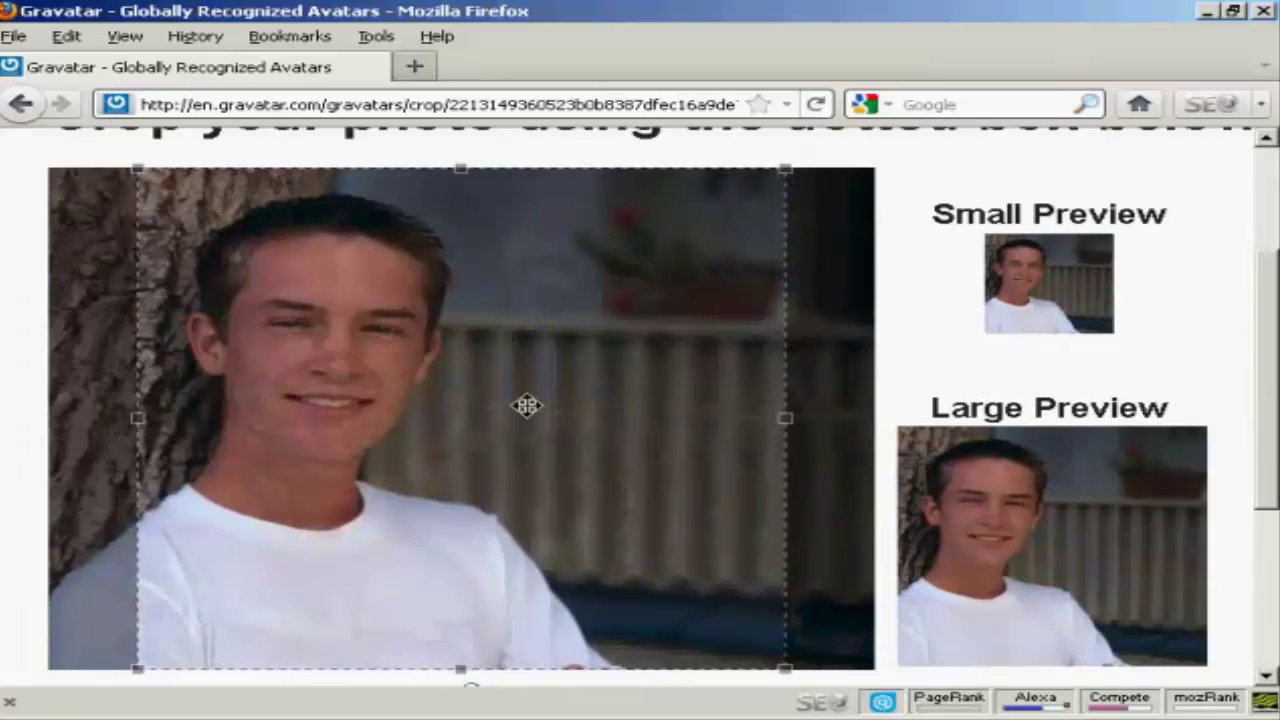
drag(527, 405, 480, 405)
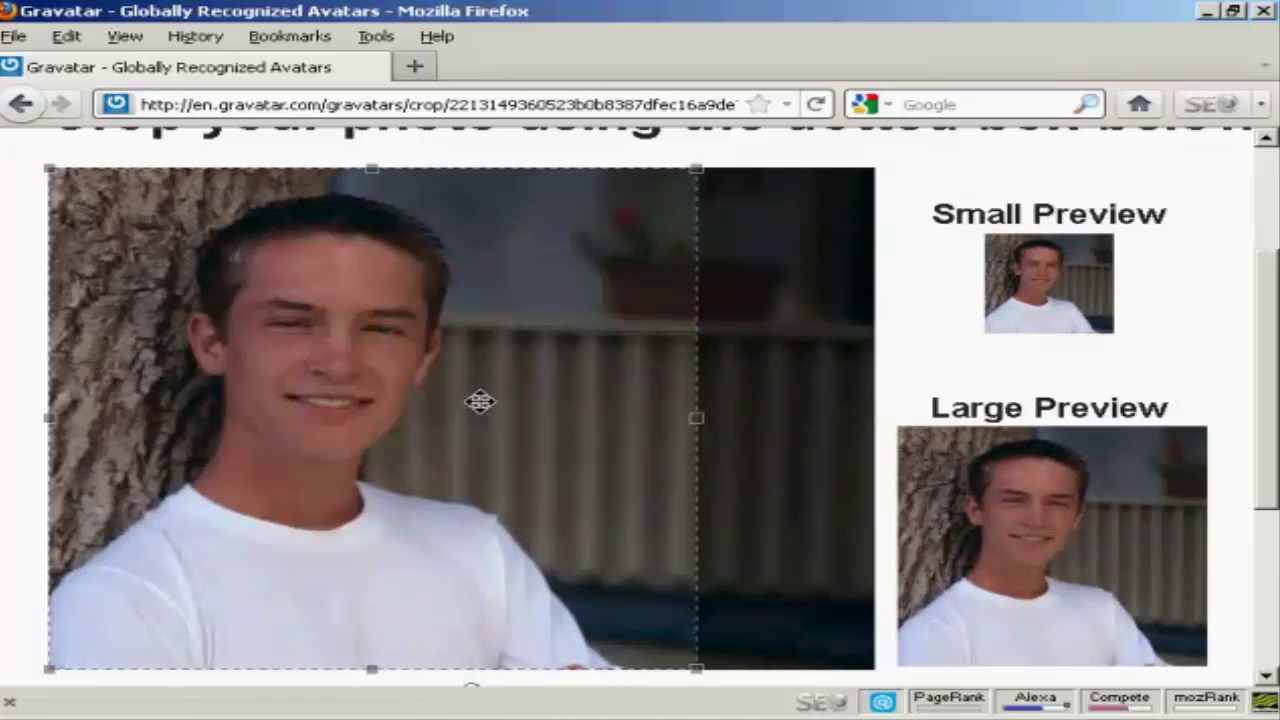
key(Right)
key(Right)
key(Right)
key(Right)
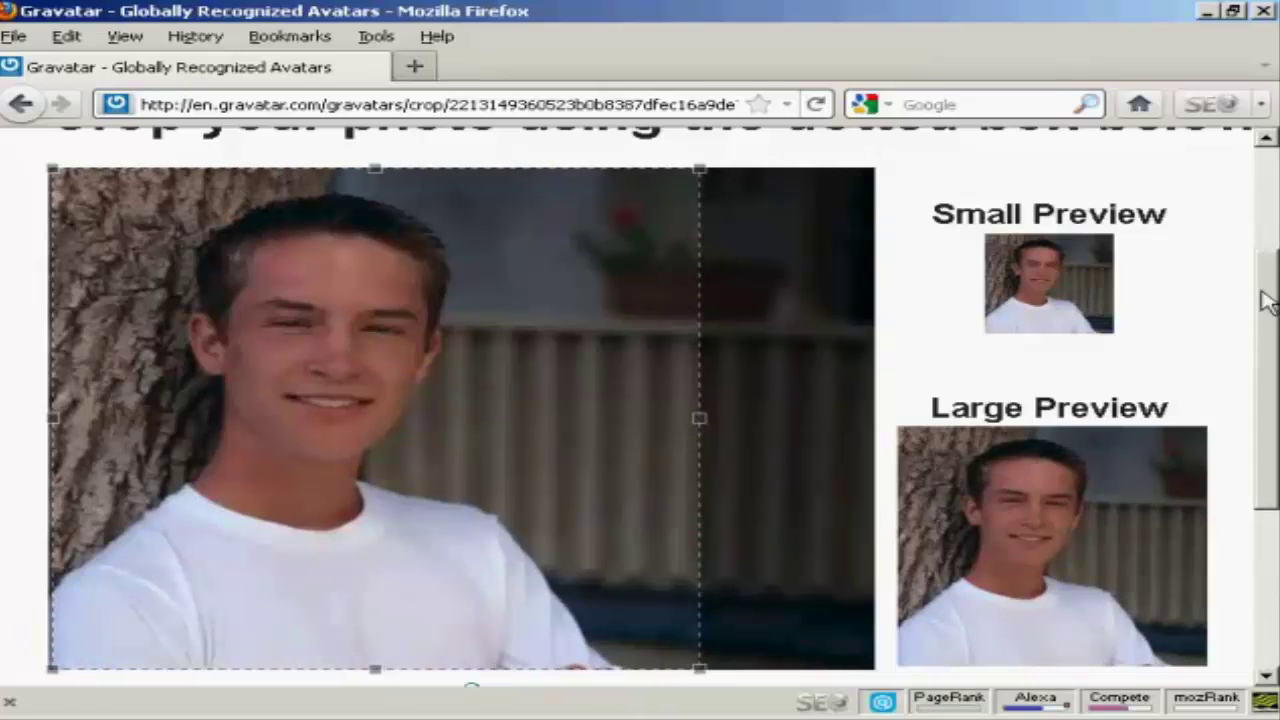
drag(1266, 300, 1265, 405)
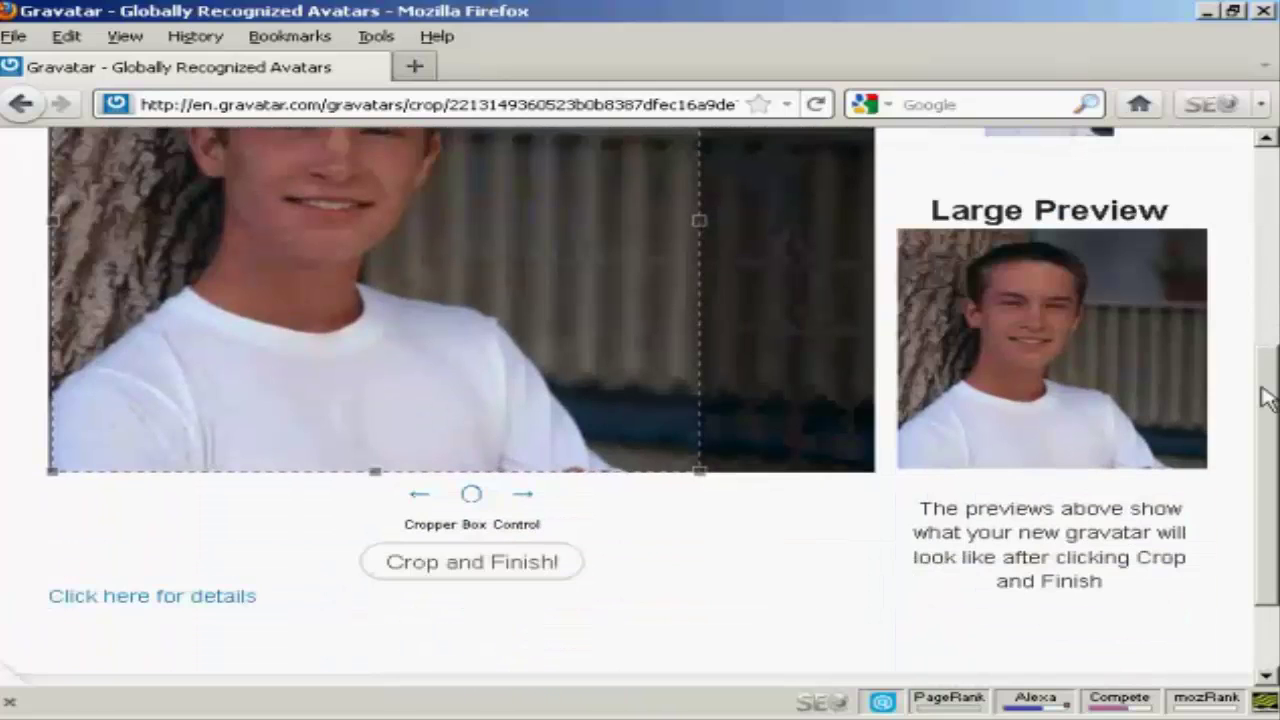
click(481, 580)
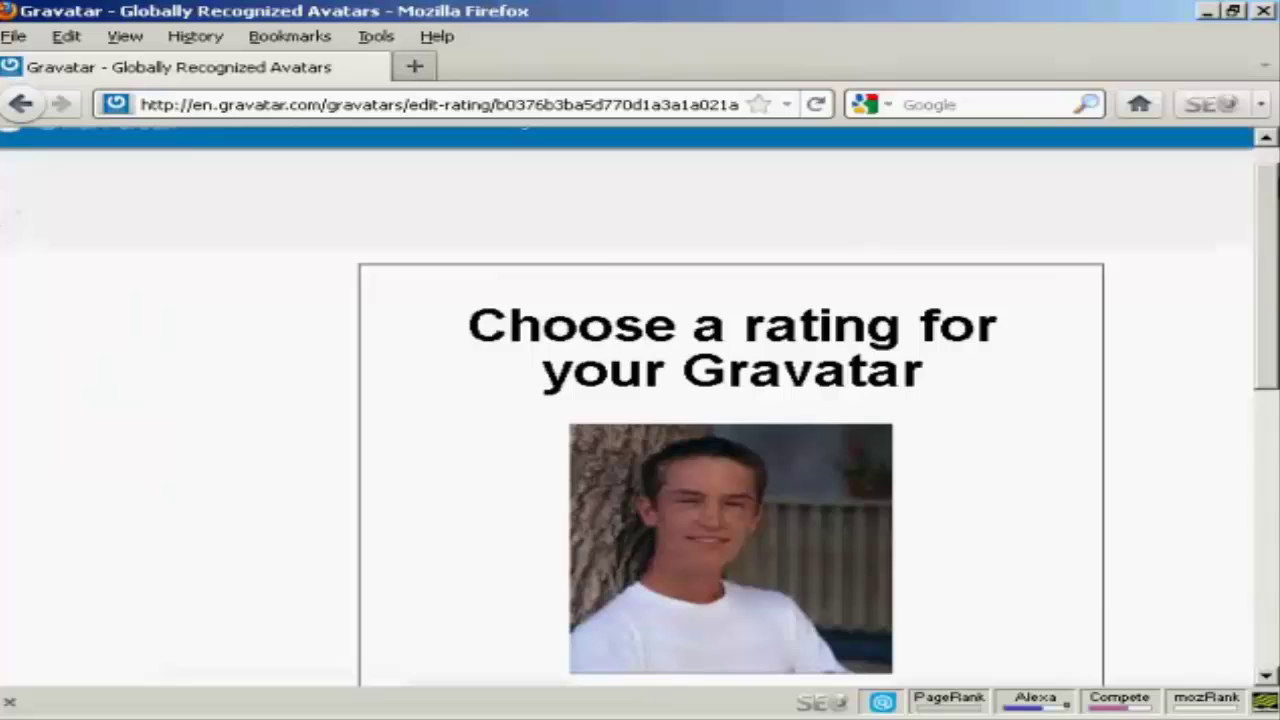
Read through the rating descriptions and rate the new avatar G.
drag(1268, 165, 1267, 253)
scroll(730, 400, down, 1)
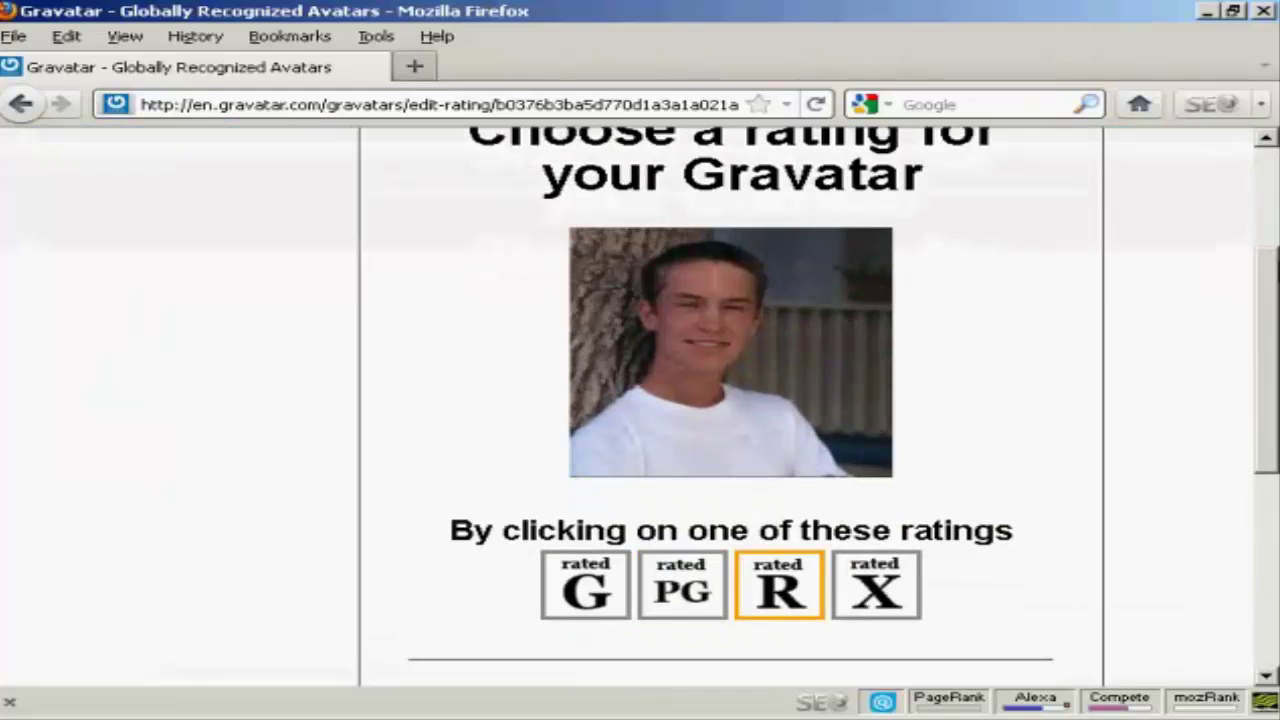
scroll(730, 400, down, 1)
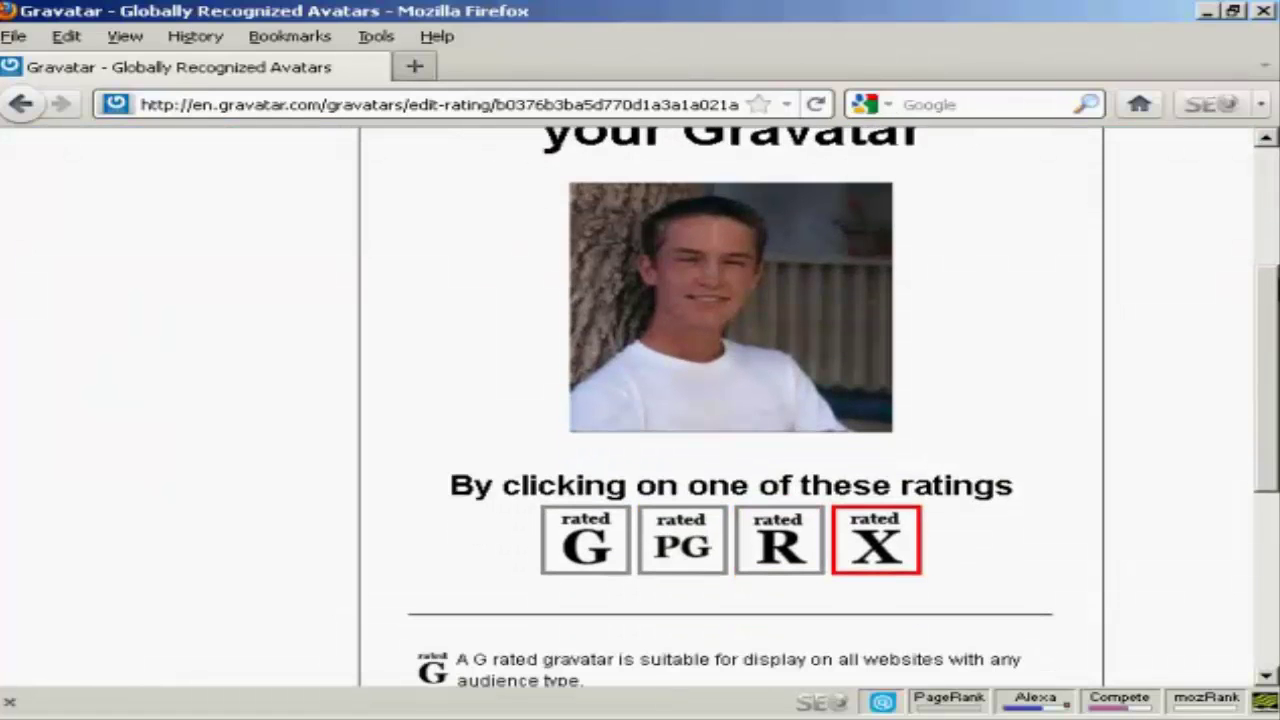
scroll(730, 400, down, 5)
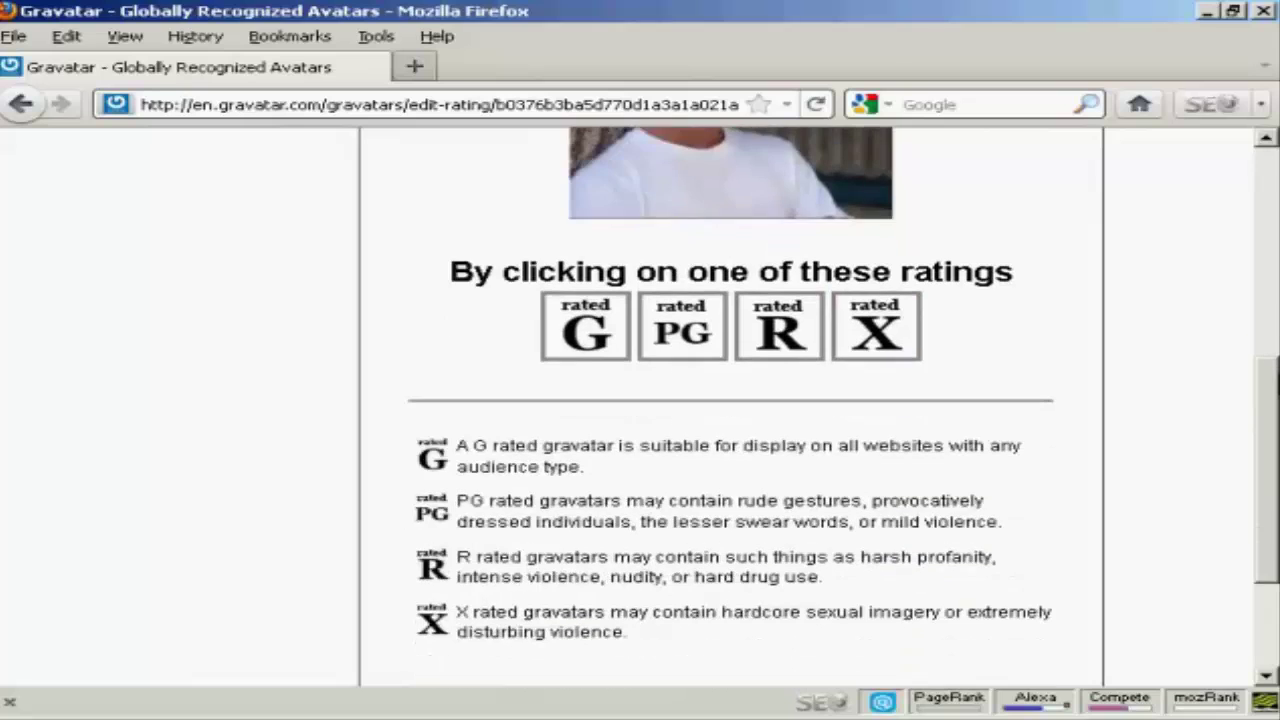
scroll(730, 400, down, 1)
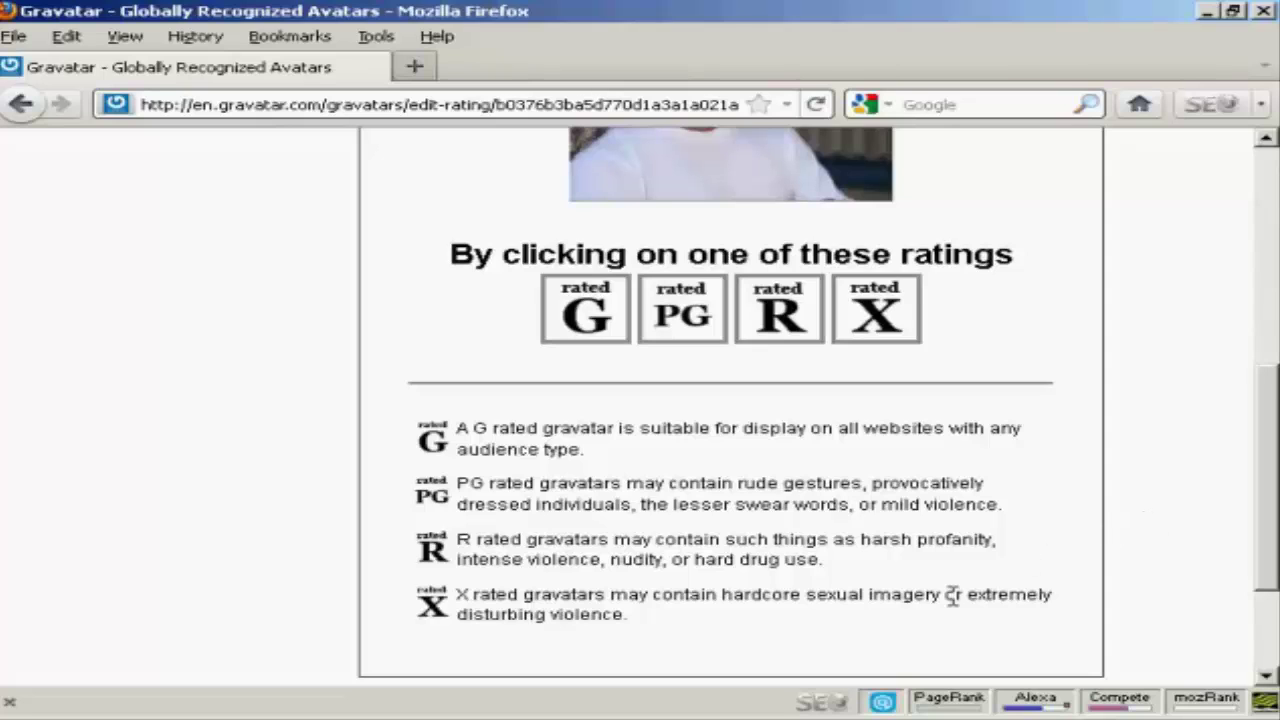
drag(1268, 528, 1268, 400)
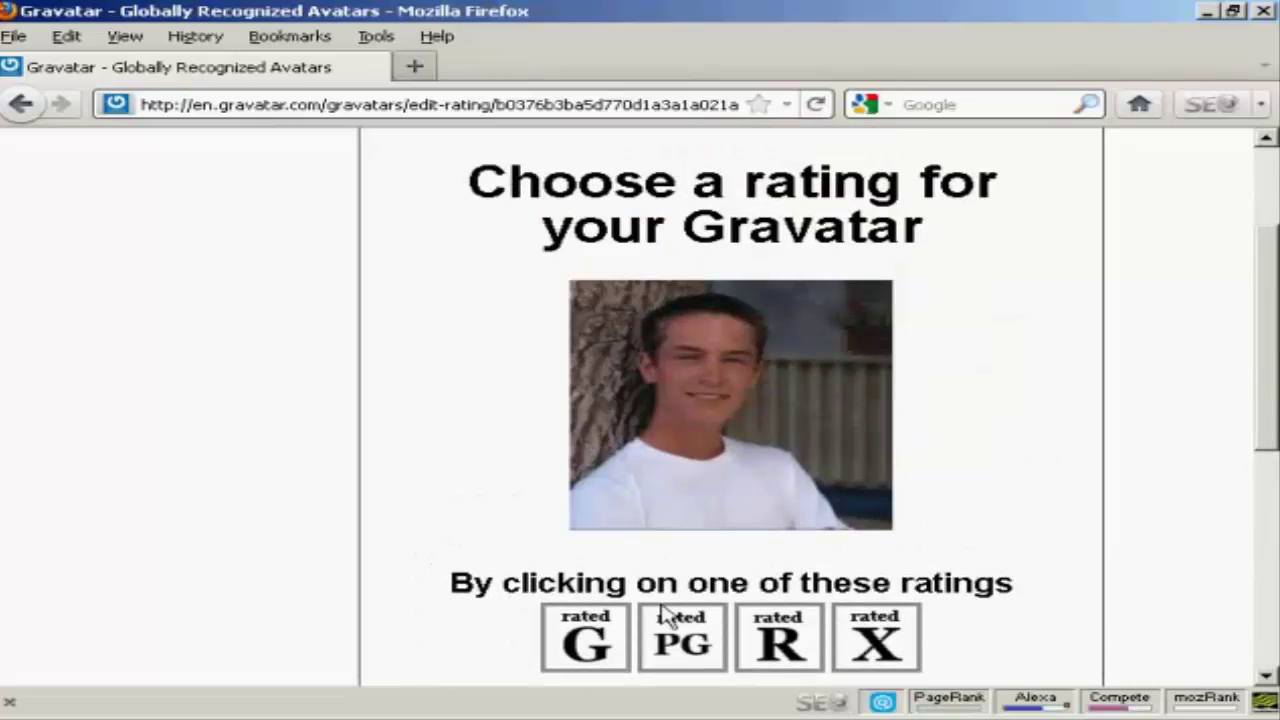
click(585, 645)
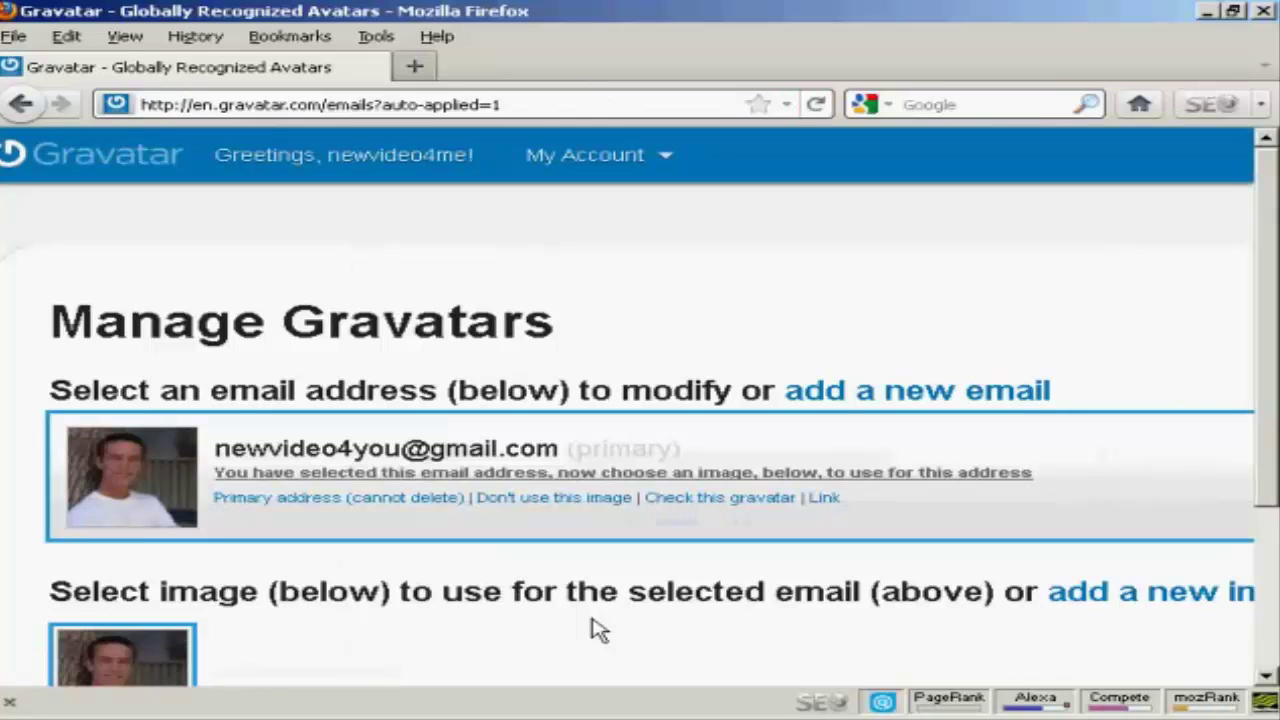
Log out of Gravatar via My Account, then view the WordPress Plugins page with Easy Gravatars 1.3 active.
drag(1268, 206, 1260, 137)
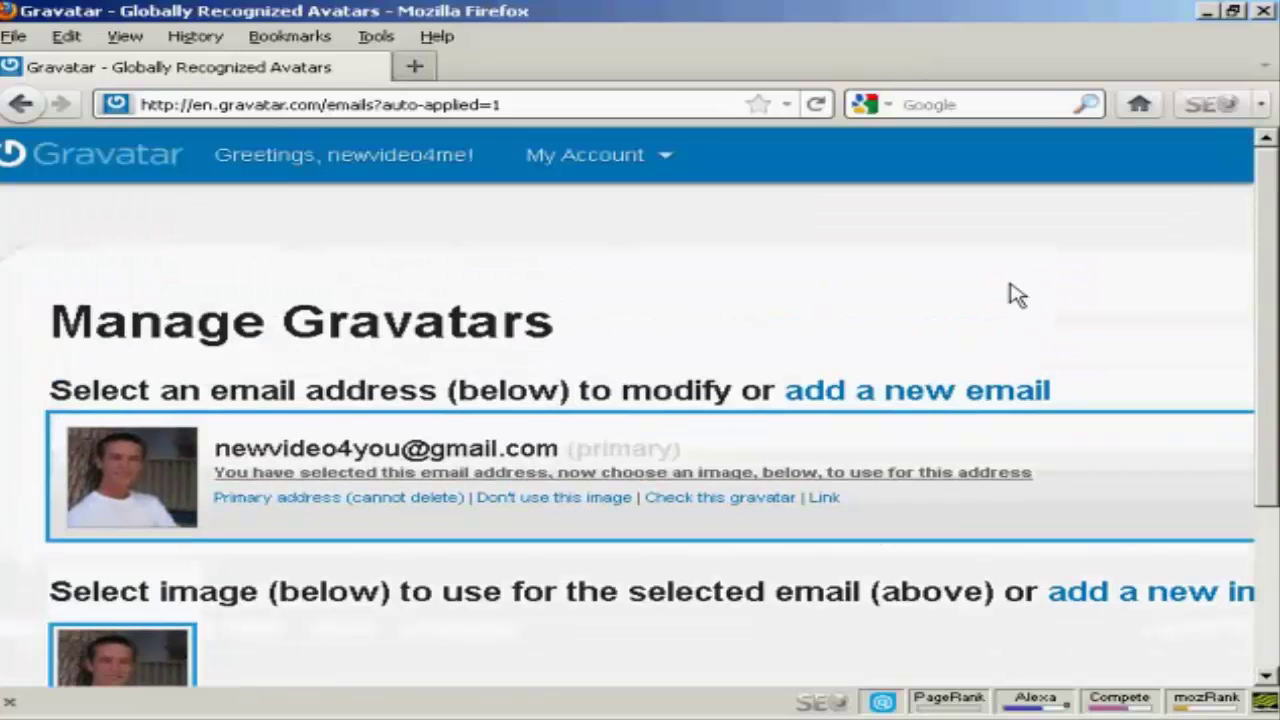
click(585, 155)
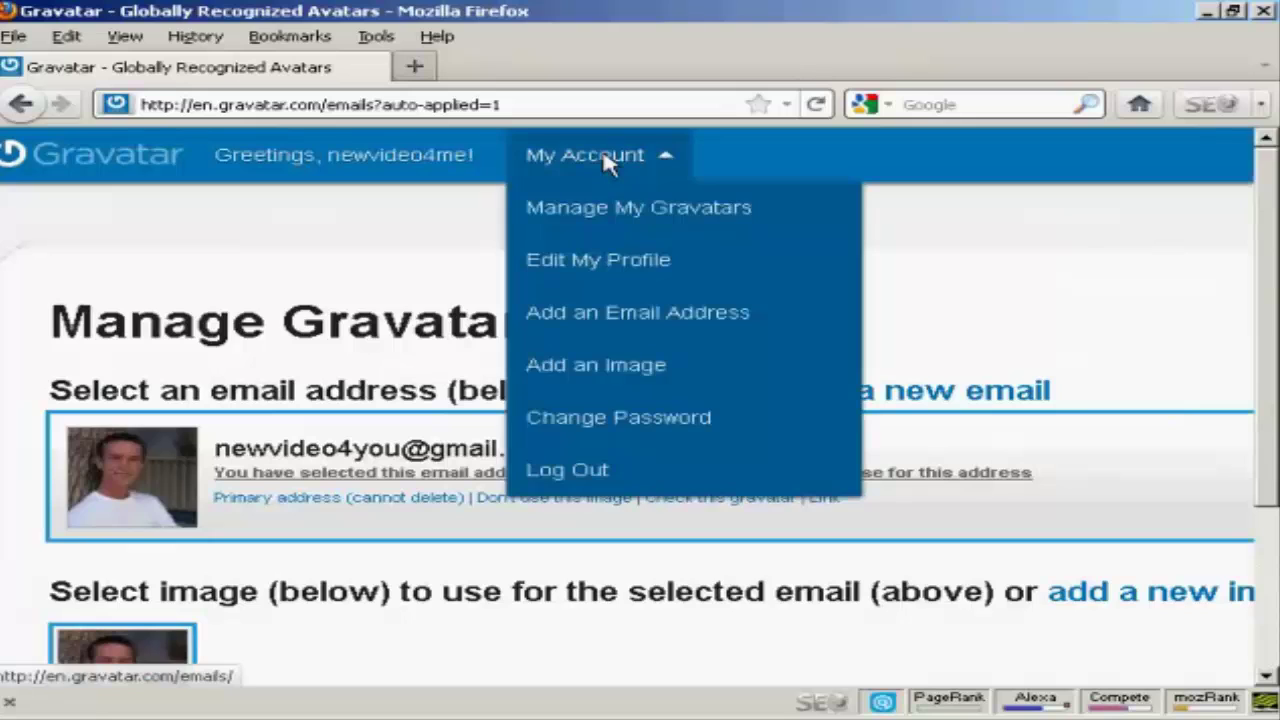
click(567, 470)
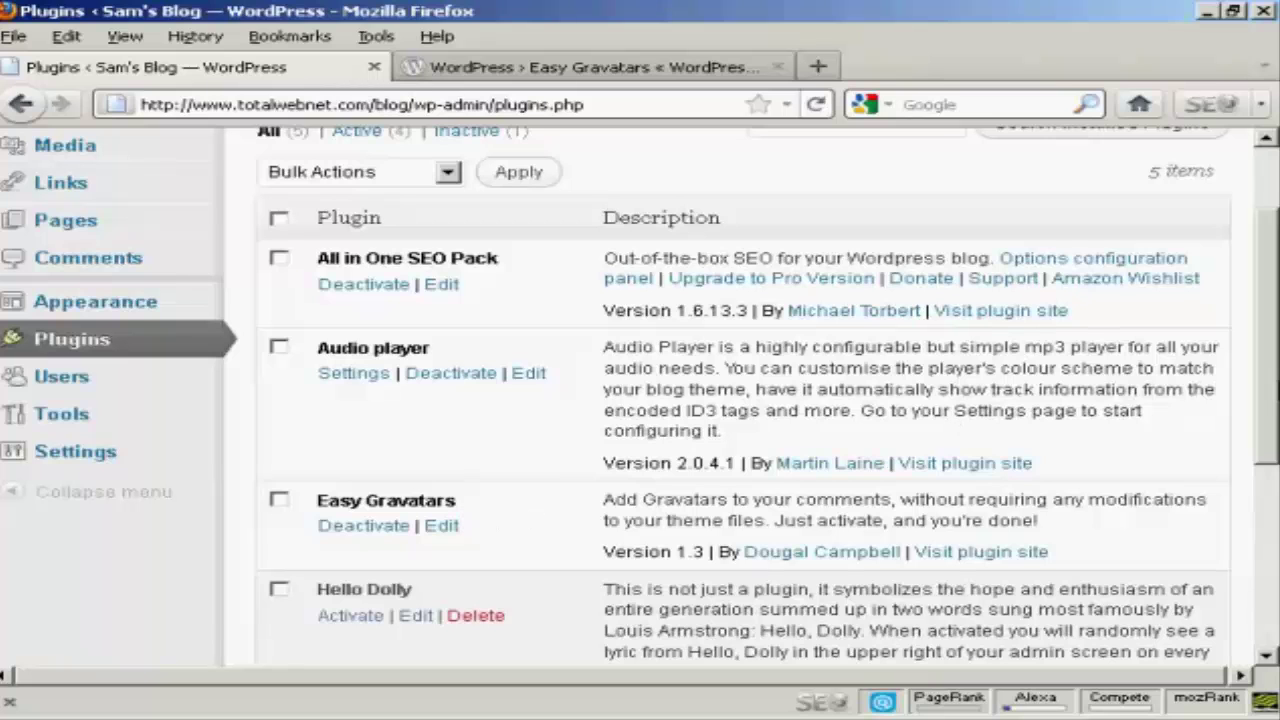
drag(1275, 370, 1274, 314)
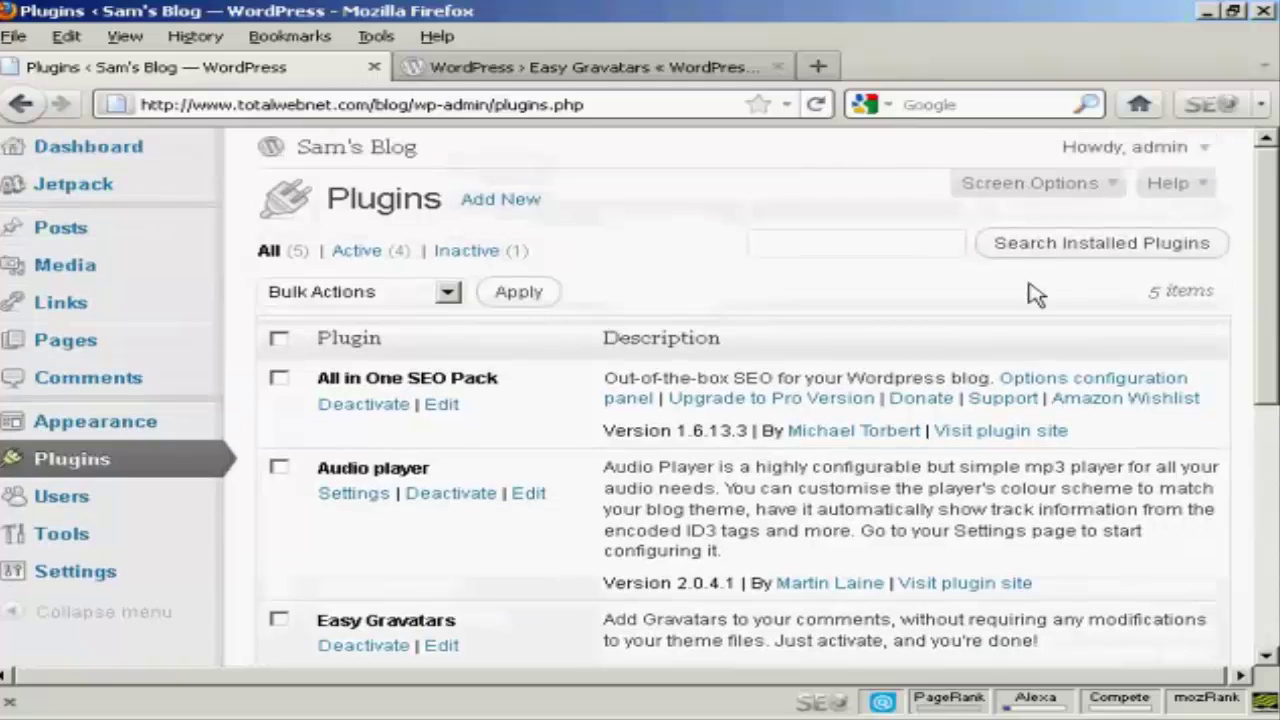
click(597, 70)
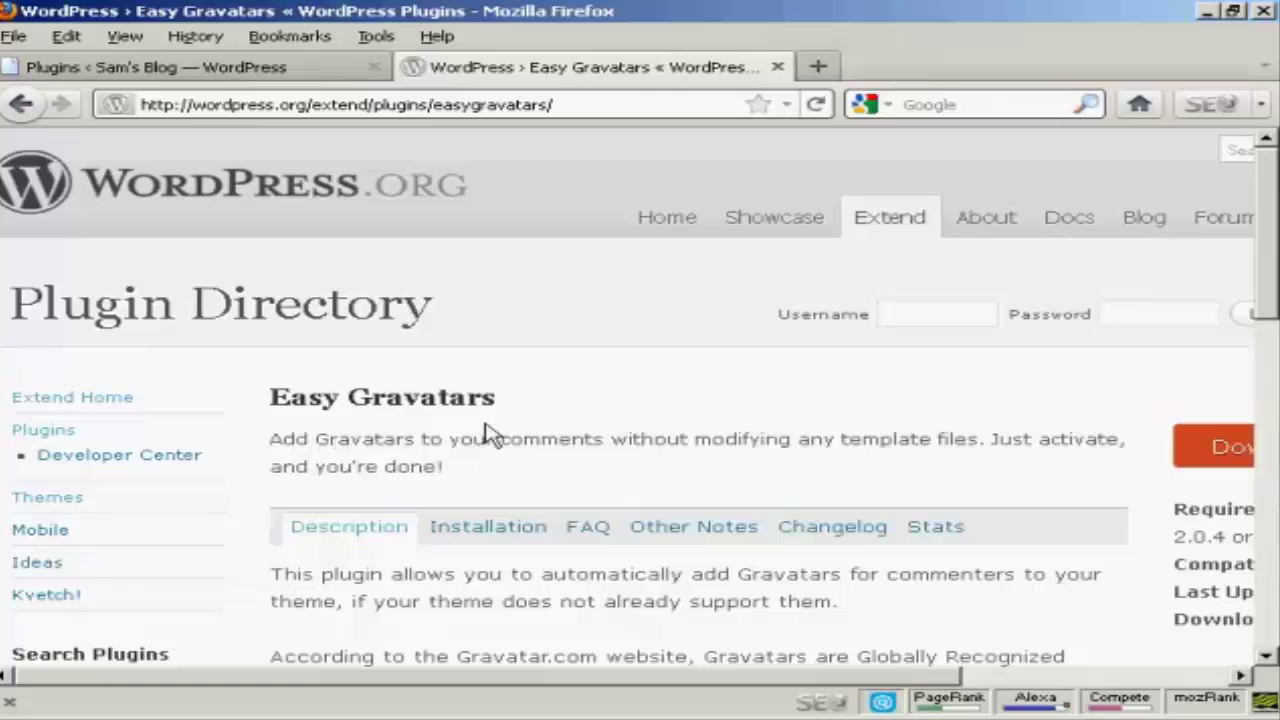
click(300, 72)
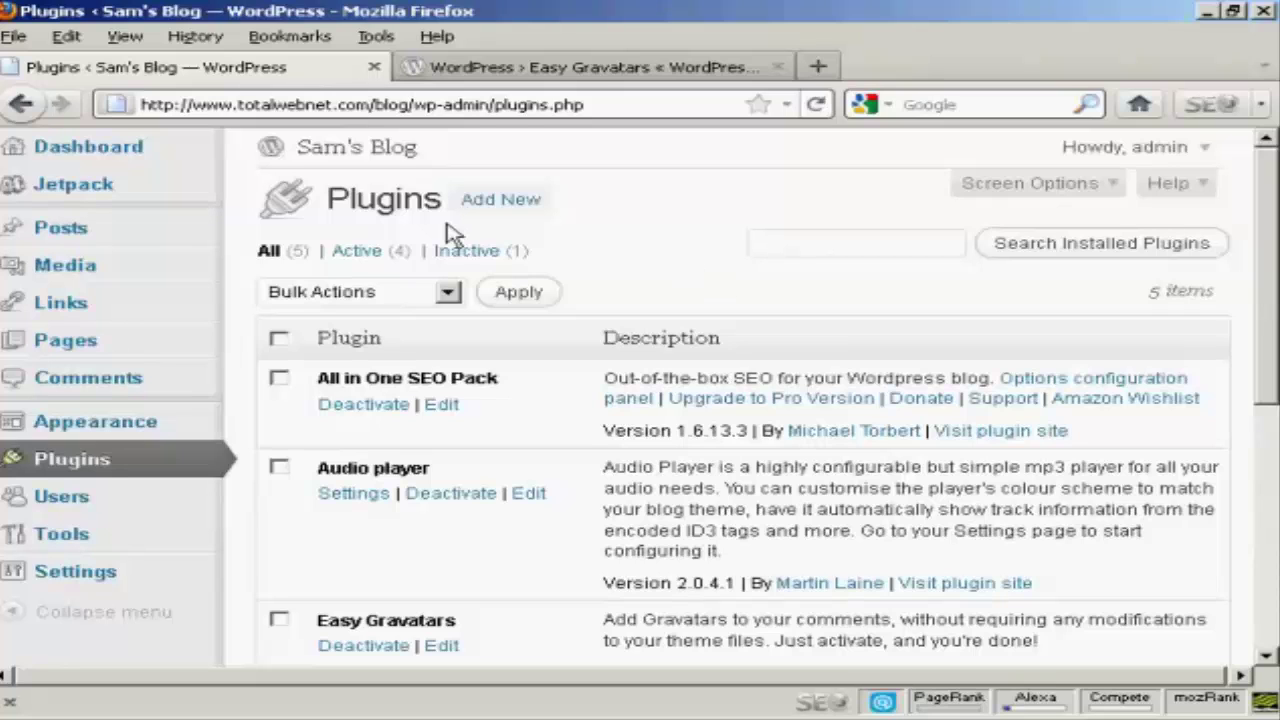
Write a new post titled 'Gravatars are cool!' with the same body text, and preview it.
click(72, 240)
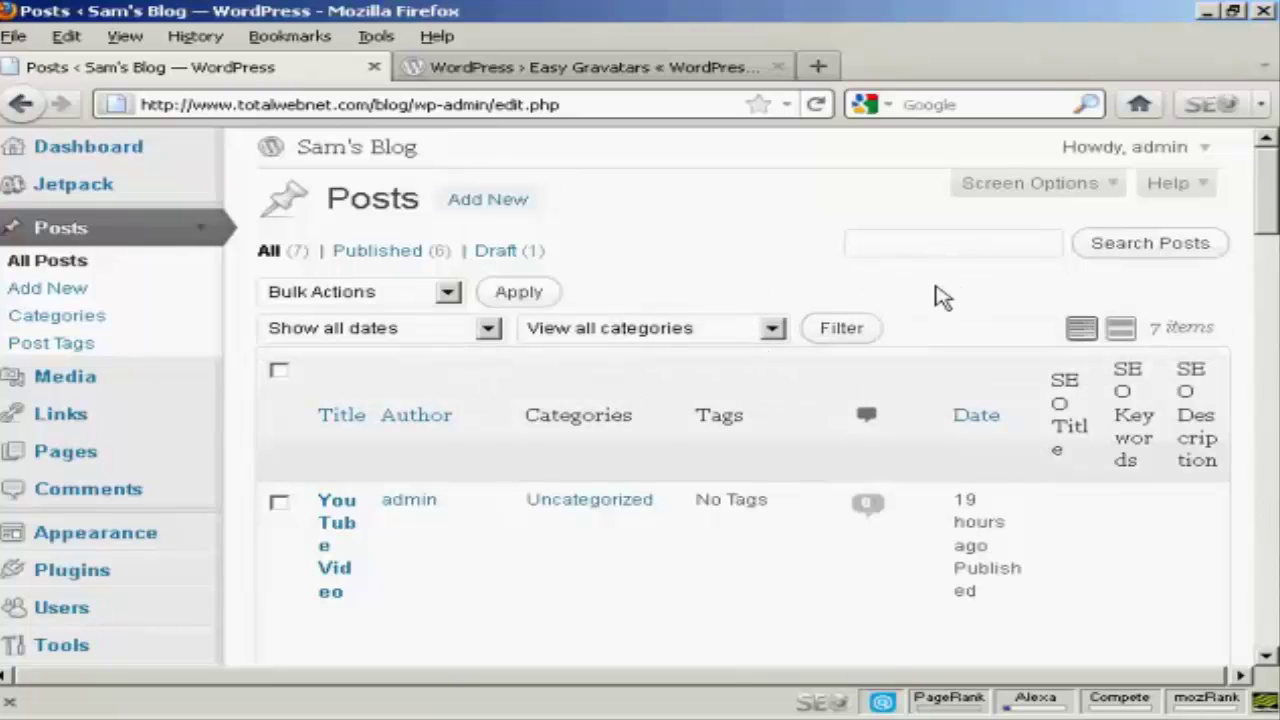
click(498, 200)
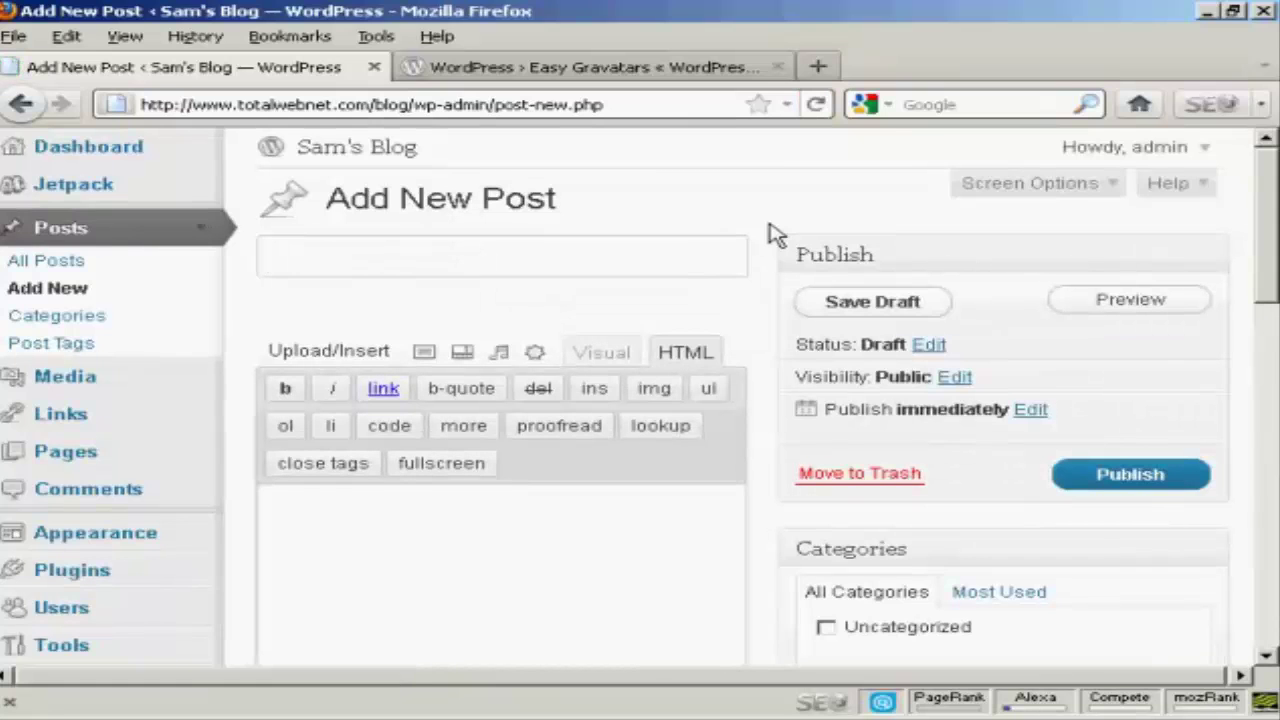
text(Gravatar)
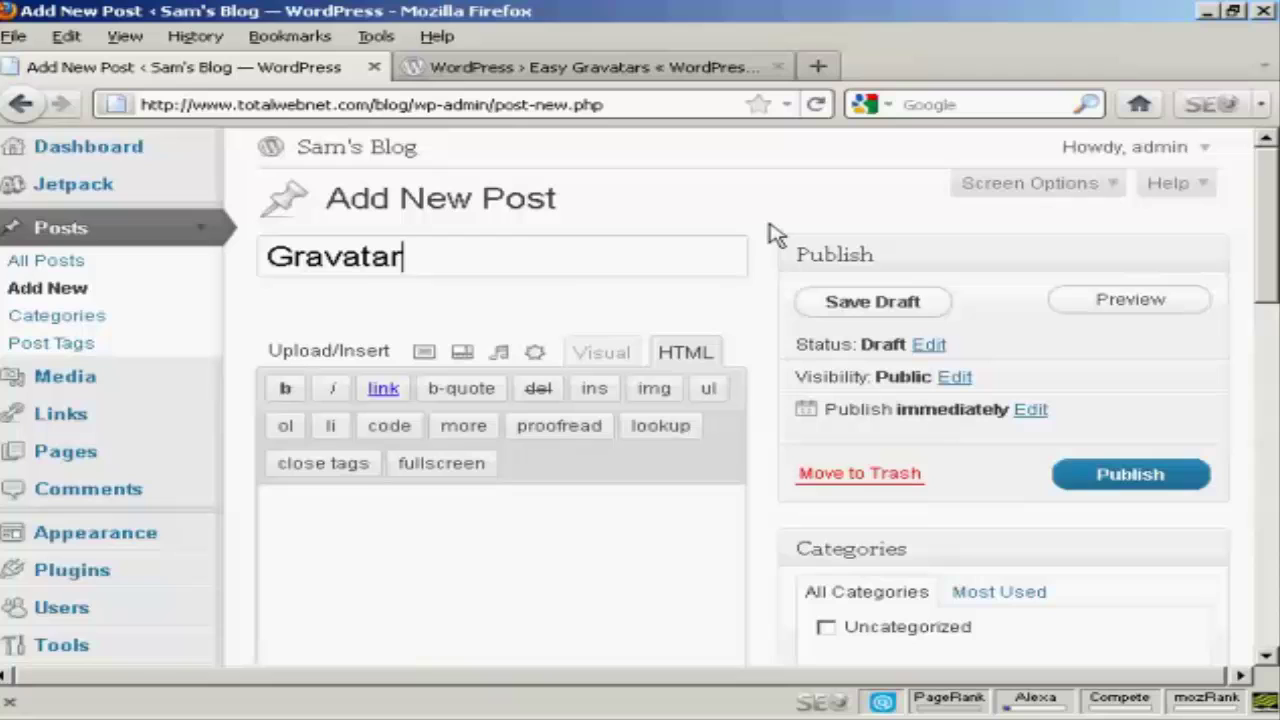
text(s ar)
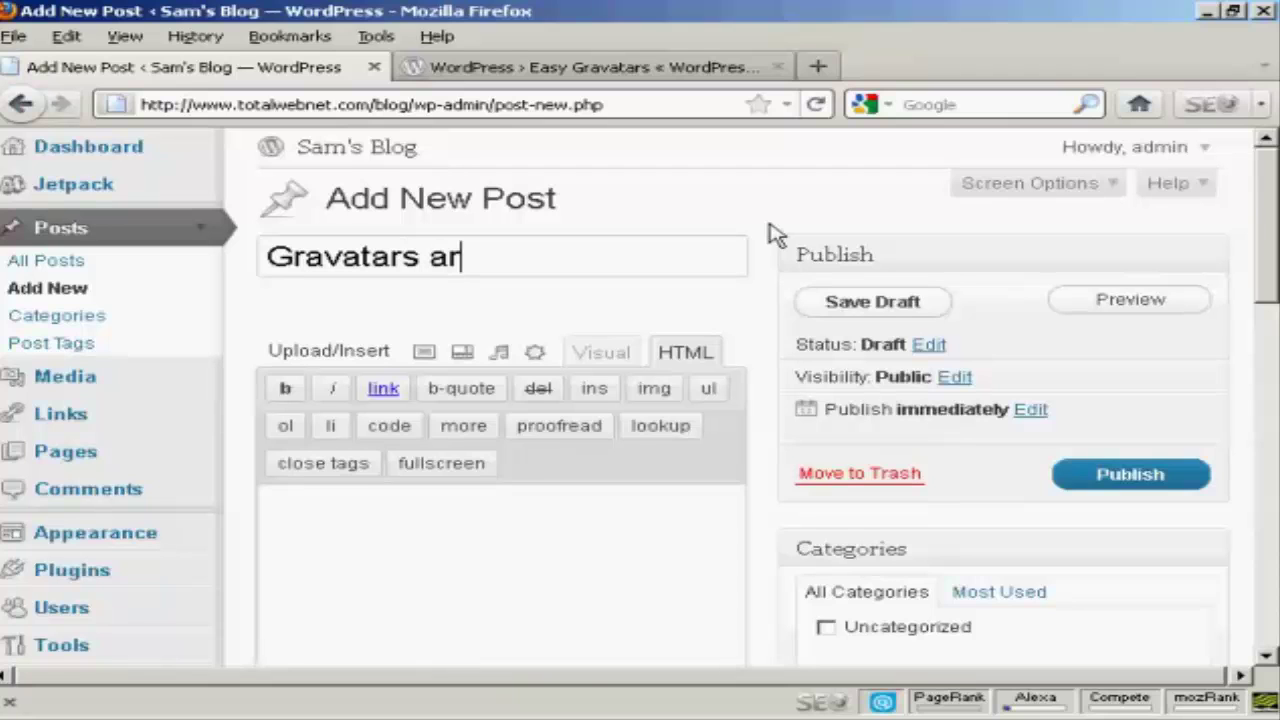
text(e cool)
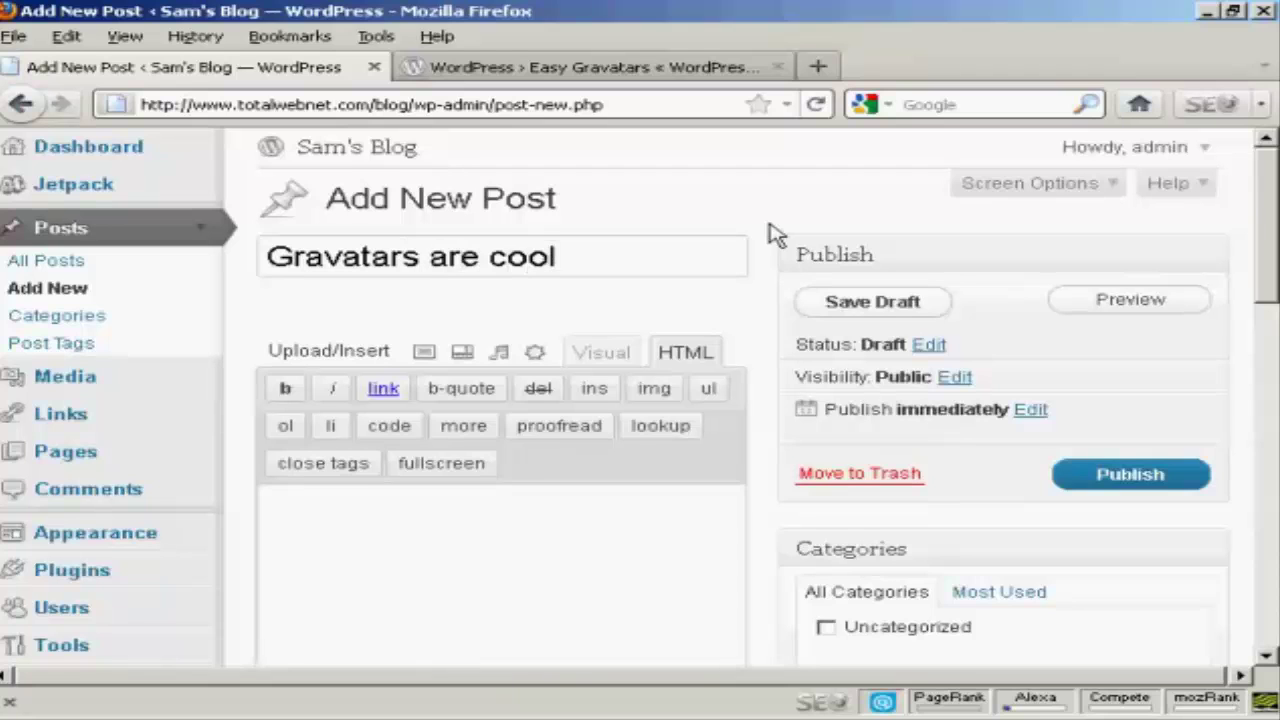
text(!)
click(367, 522)
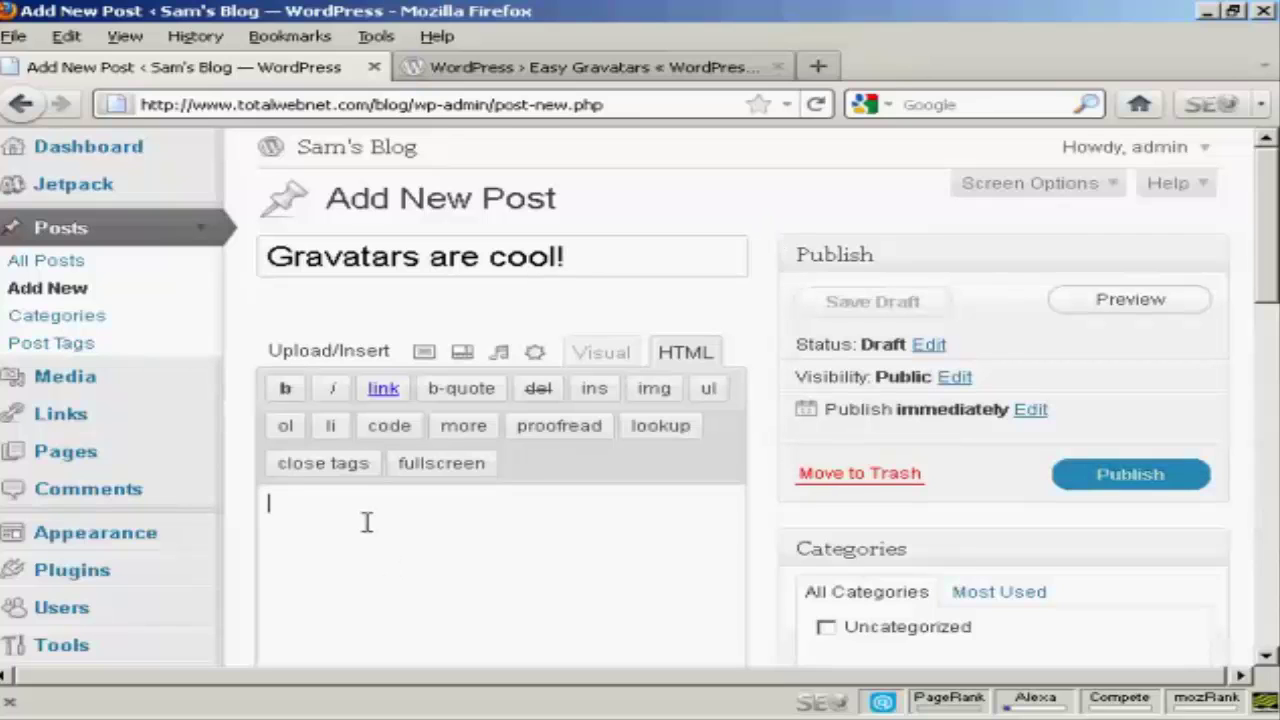
text(Gra)
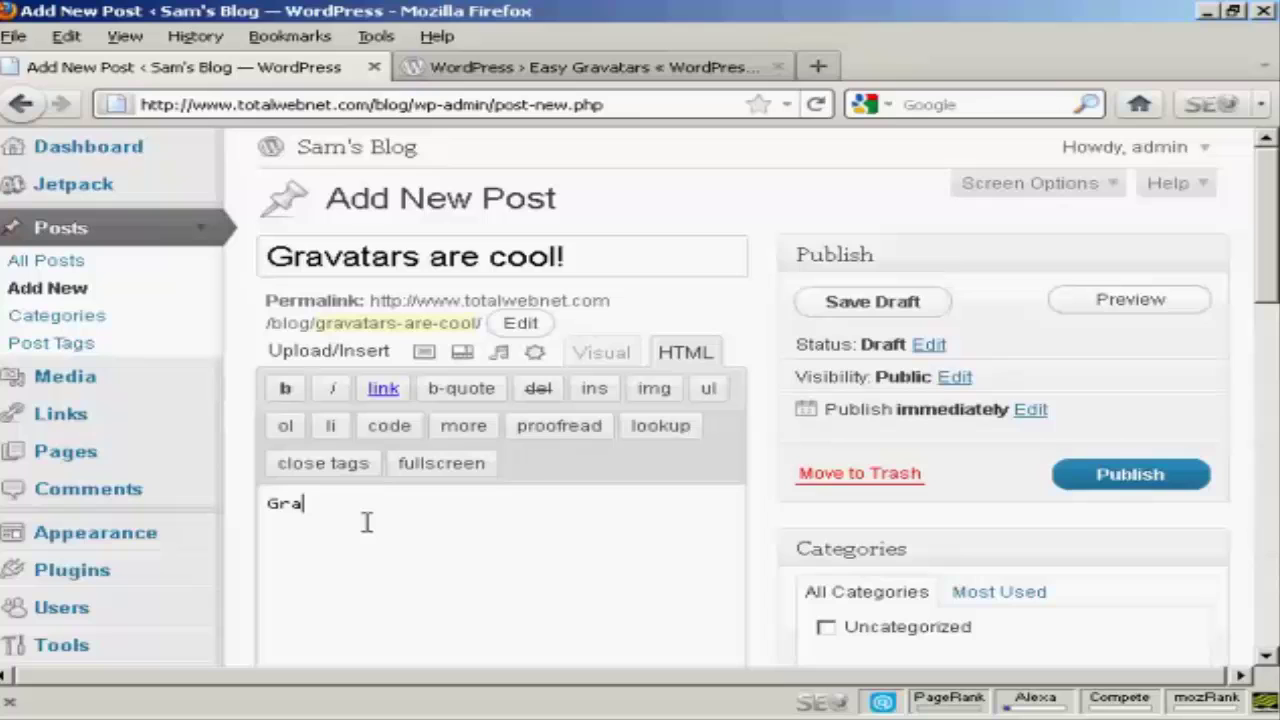
text(vatars are cool!)
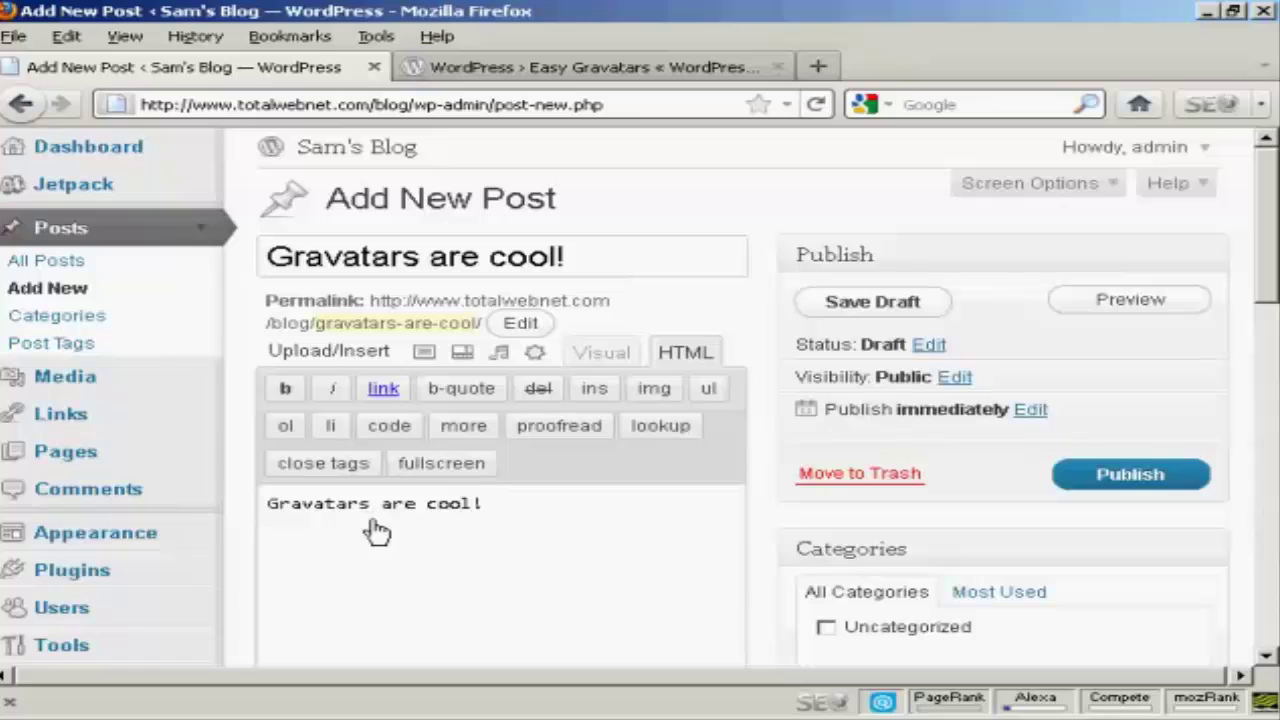
click(1131, 301)
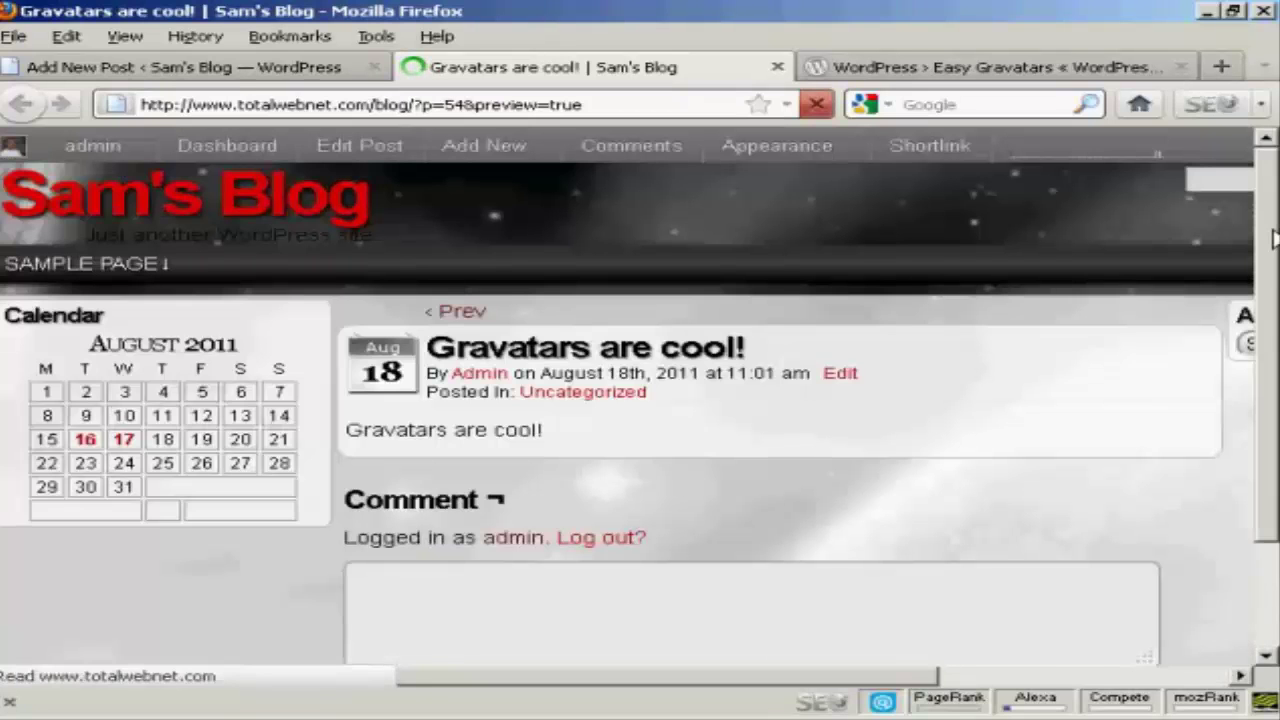
Look over the 'Gravatars are cool!' preview, then close the preview tab.
mouse_move(12, 152)
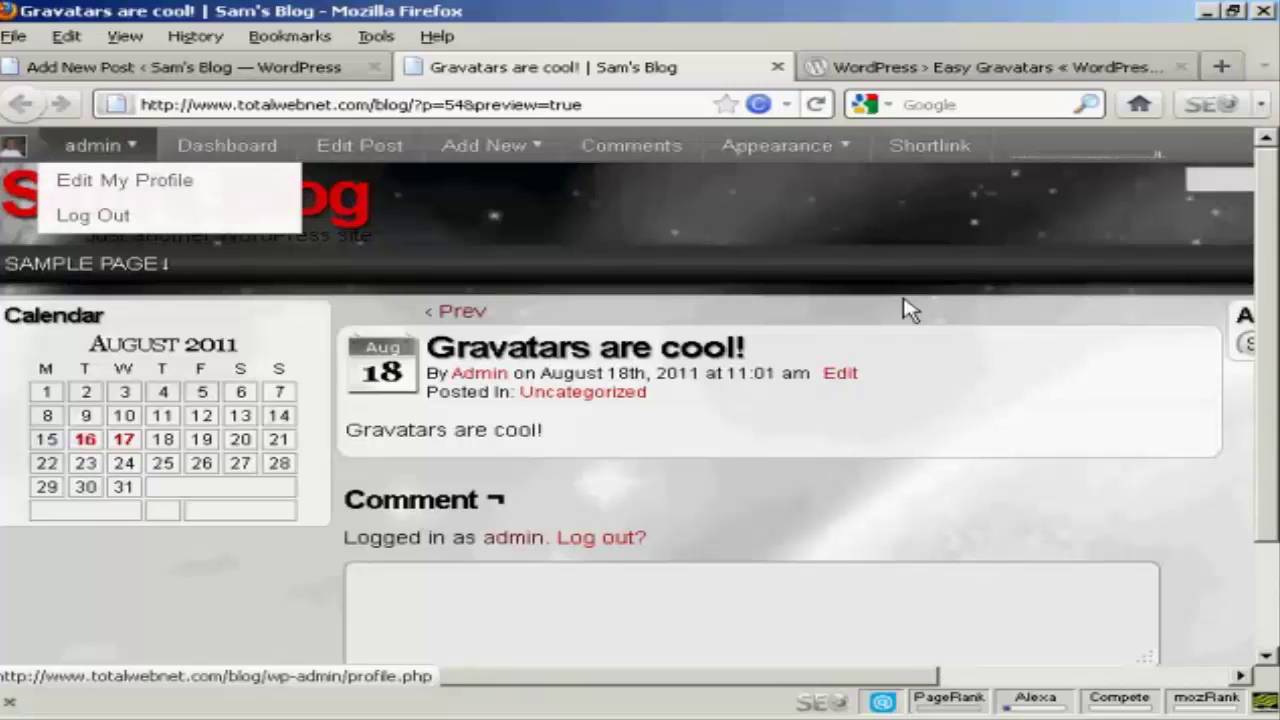
mouse_move(1265, 193)
mouse_down()
mouse_move(1265, 232)
mouse_move(1265, 212)
mouse_up()
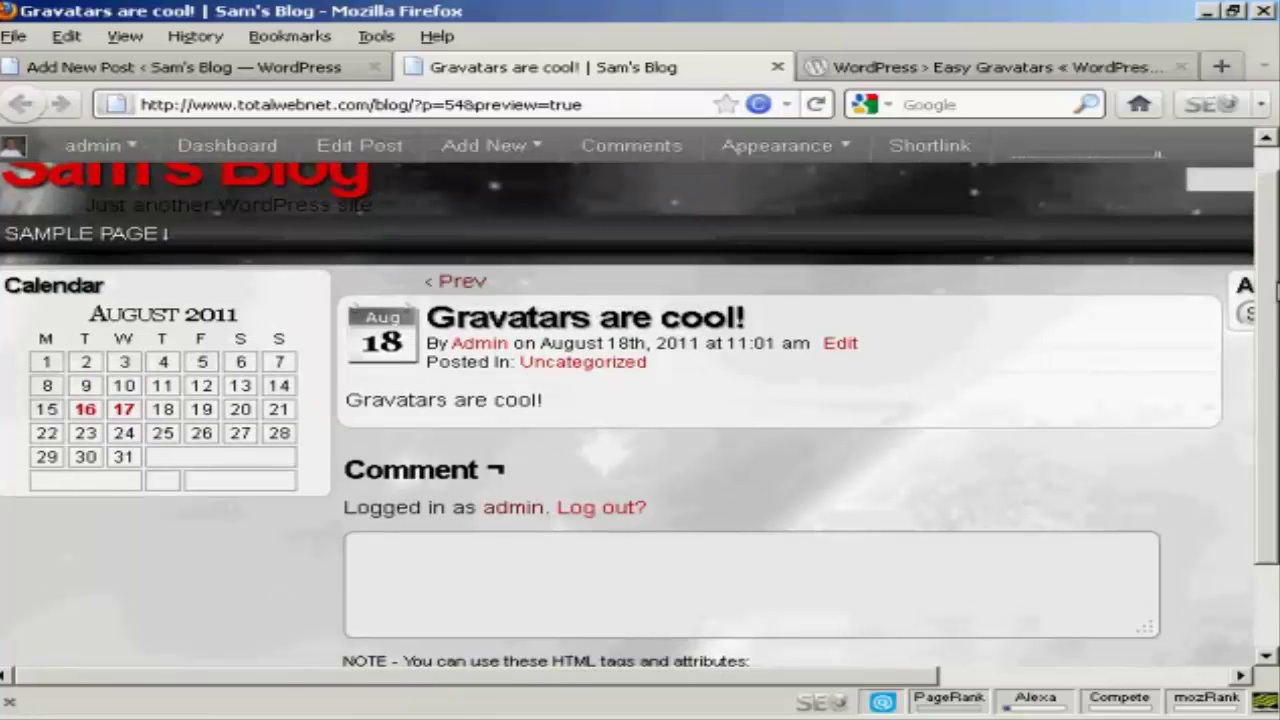
scroll(1268, 290, up, 1)
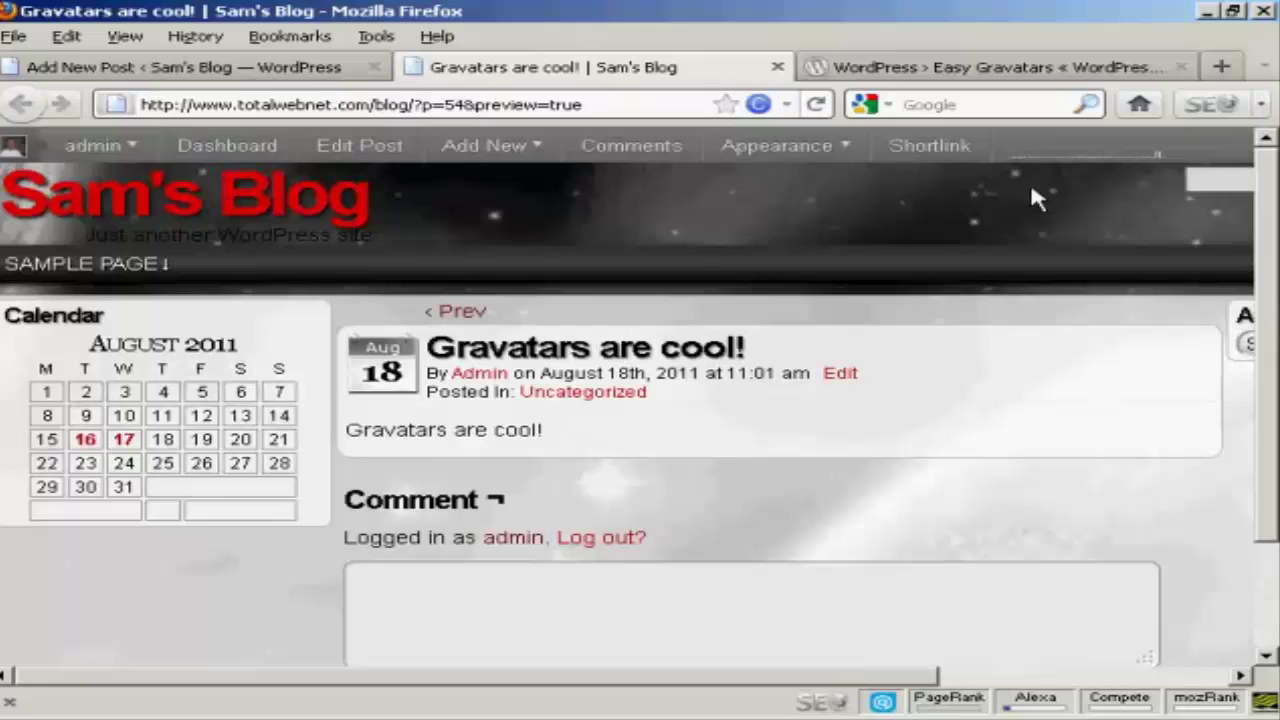
click(777, 67)
Publish the 'Gravatars are cool!' post.
click(1140, 482)
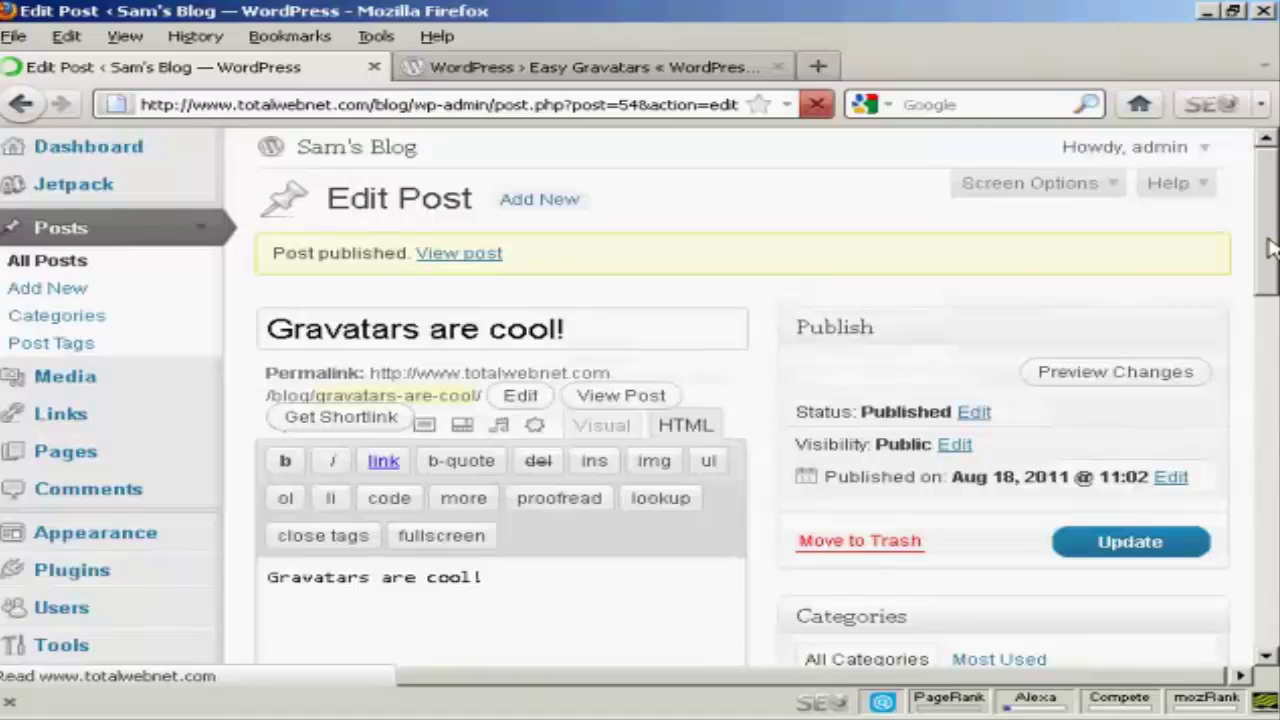
scroll(1270, 250, down, 3)
scroll(1270, 230, up, 3)
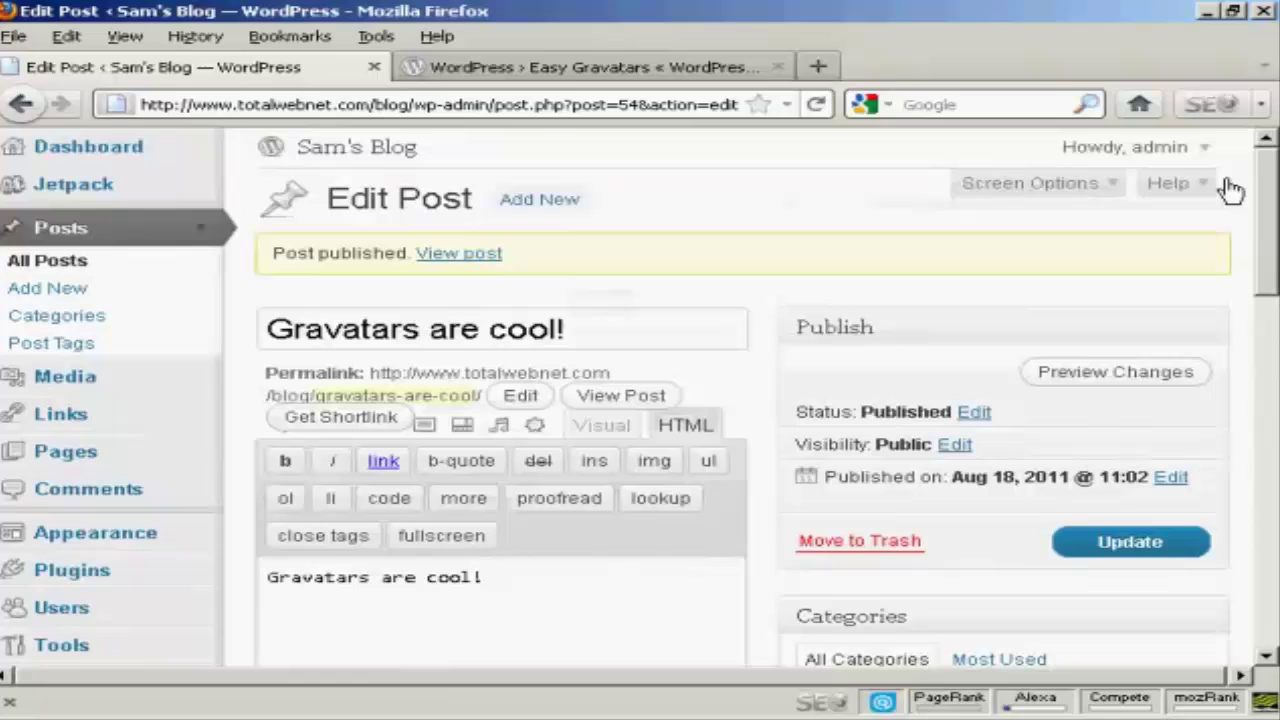
Log out of the admin account and sign back in as the editor-level user with the saved password.
mouse_move(1170, 162)
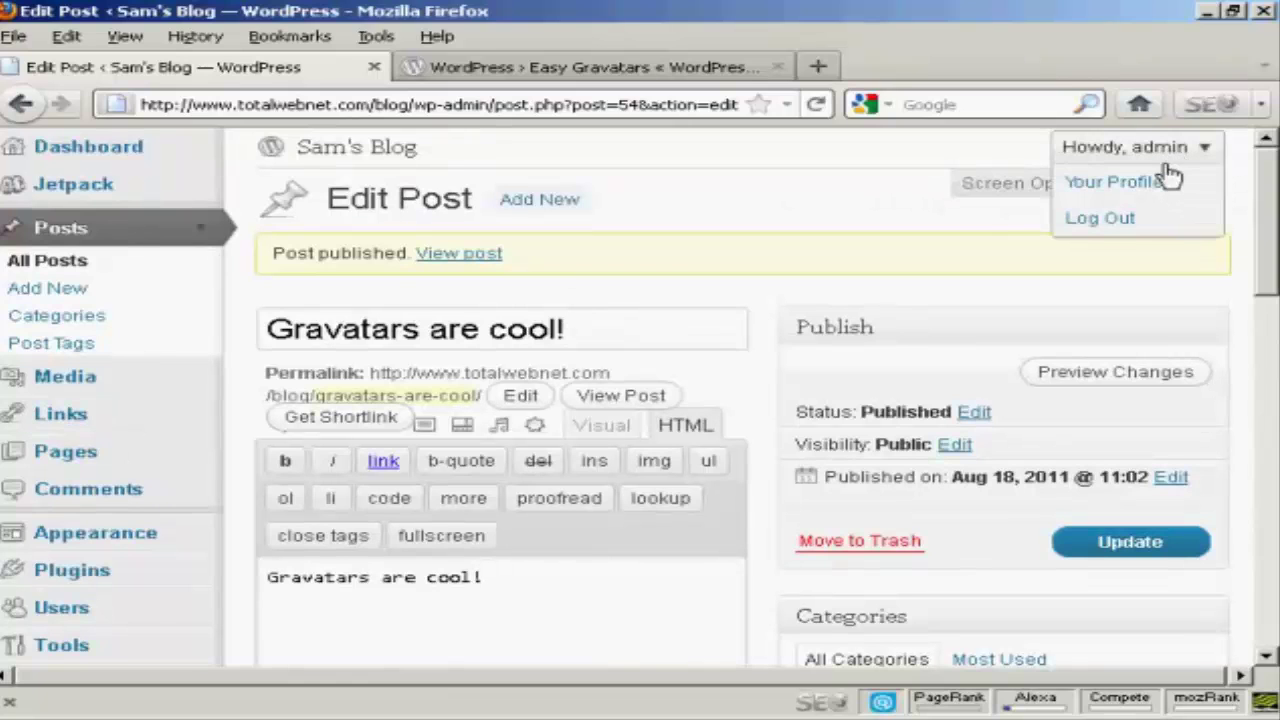
click(1110, 220)
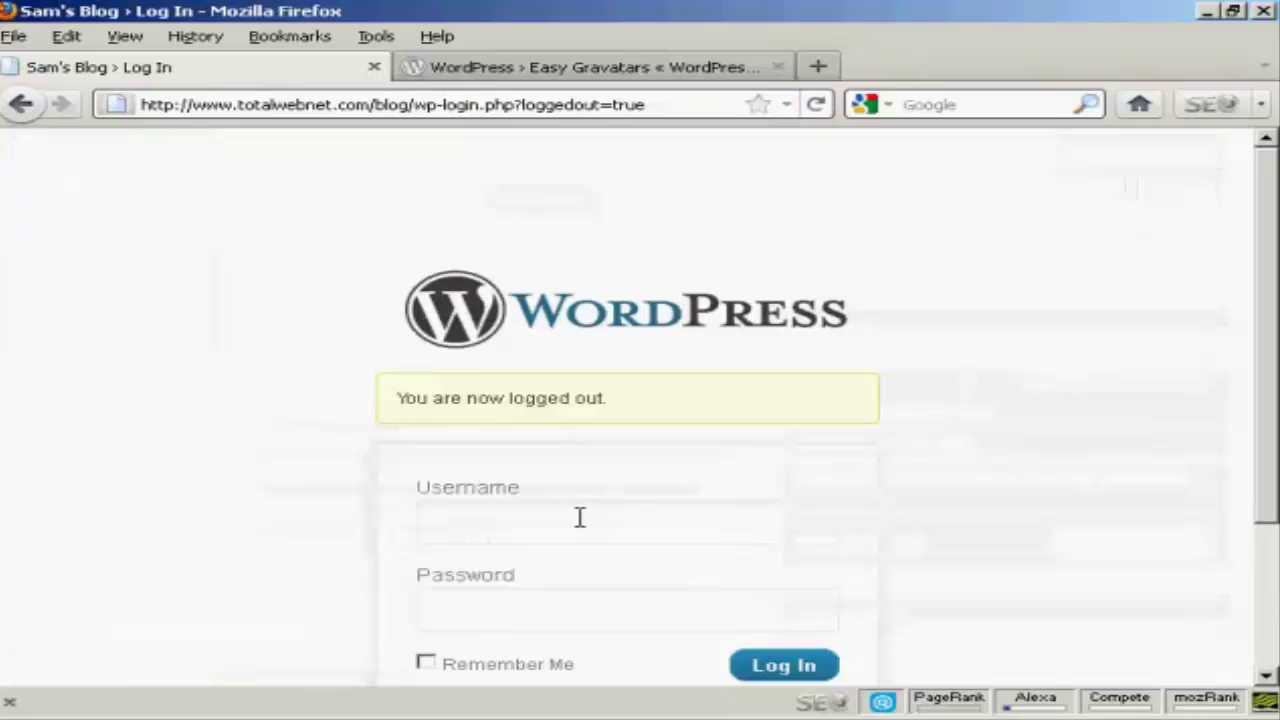
click(586, 520)
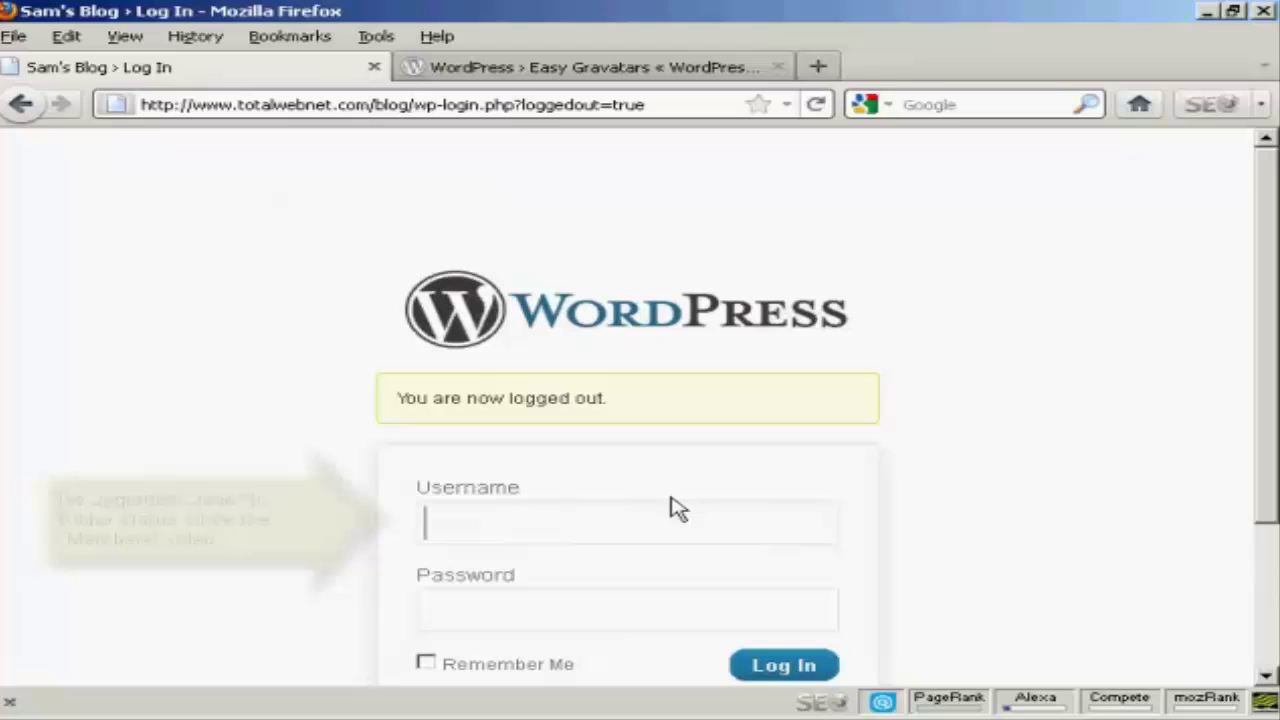
text(Jane)
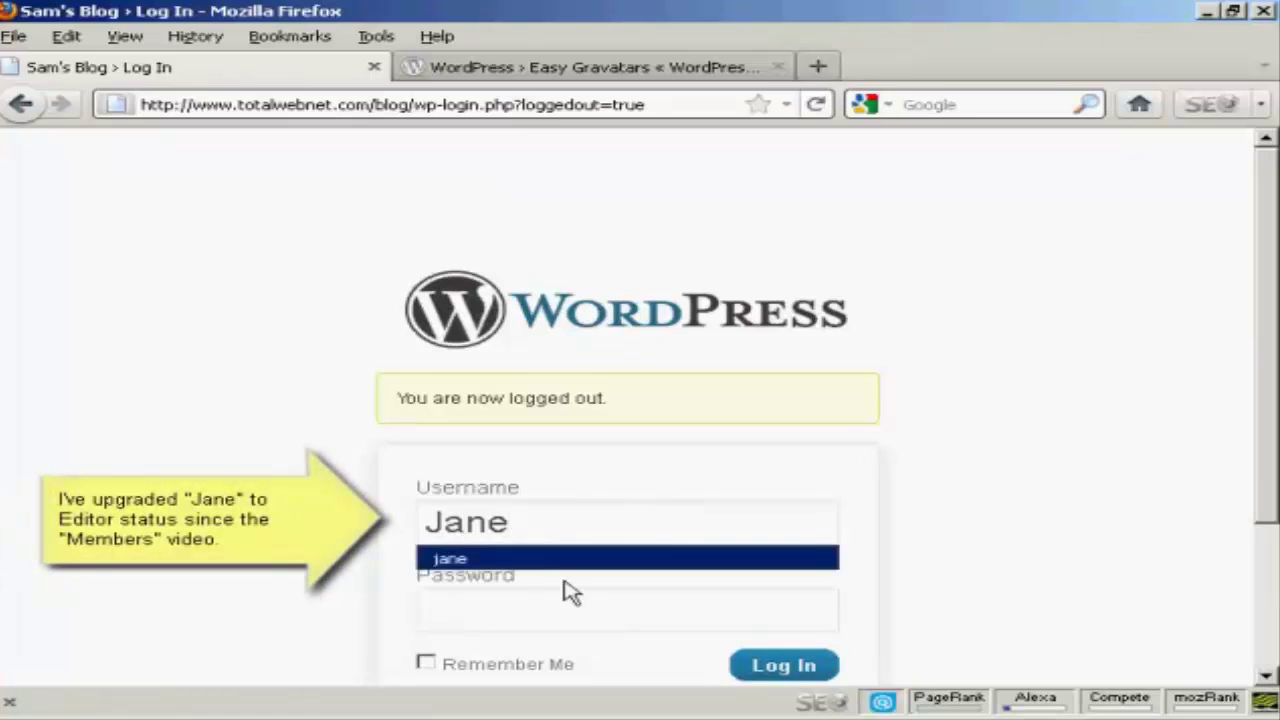
click(553, 560)
click(820, 673)
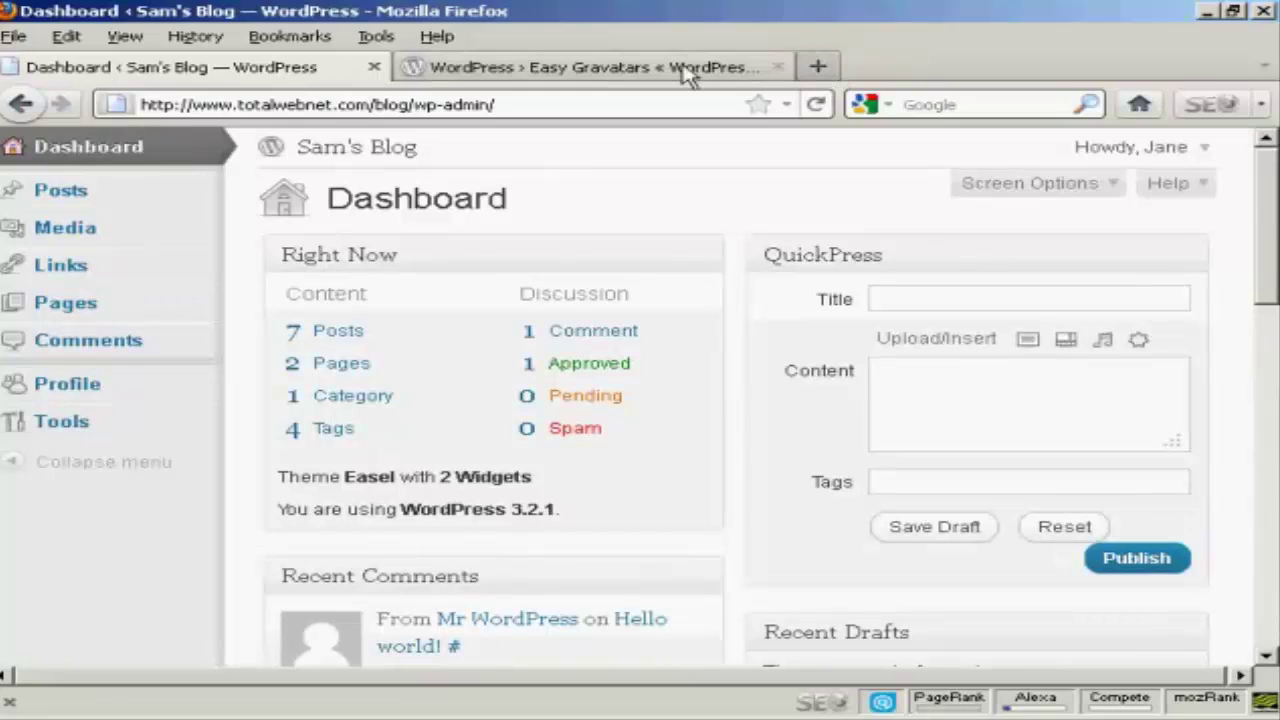
Copy the blog's base address and load the blog front page in a new tab.
click(408, 104)
click(410, 101)
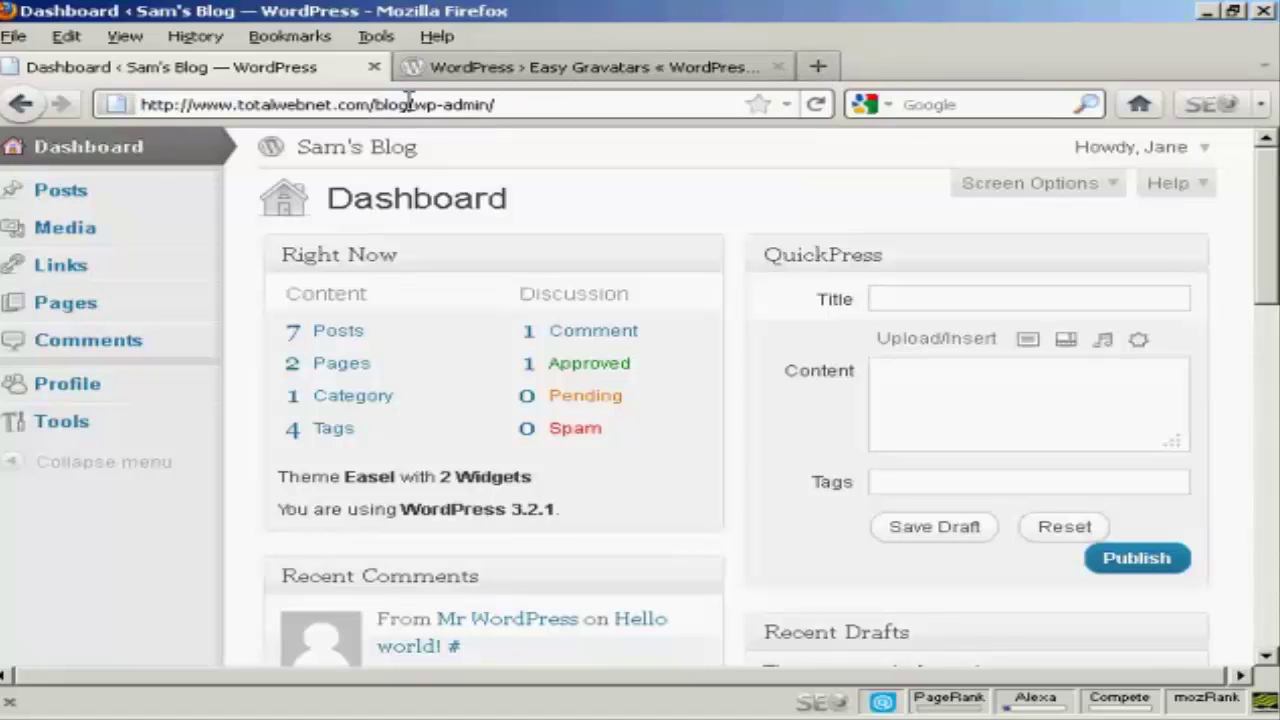
drag(408, 104, 138, 104)
key(ctrl+c)
right_click(210, 108)
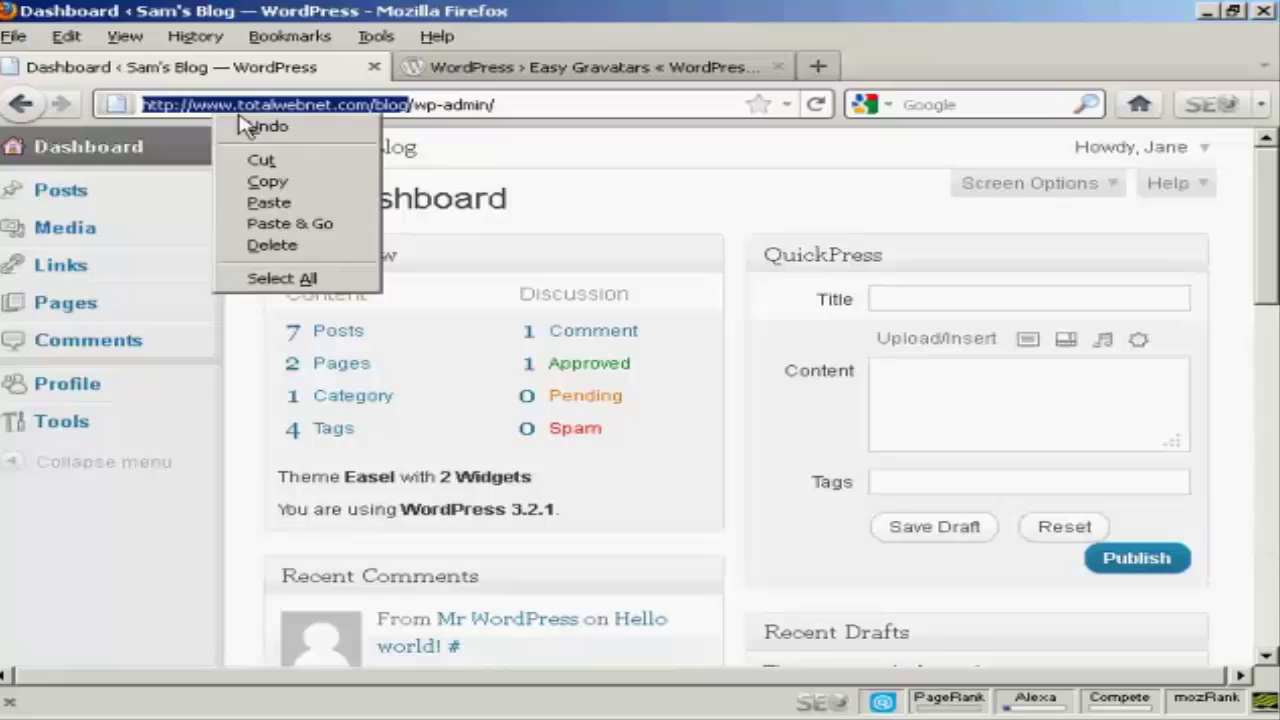
click(267, 181)
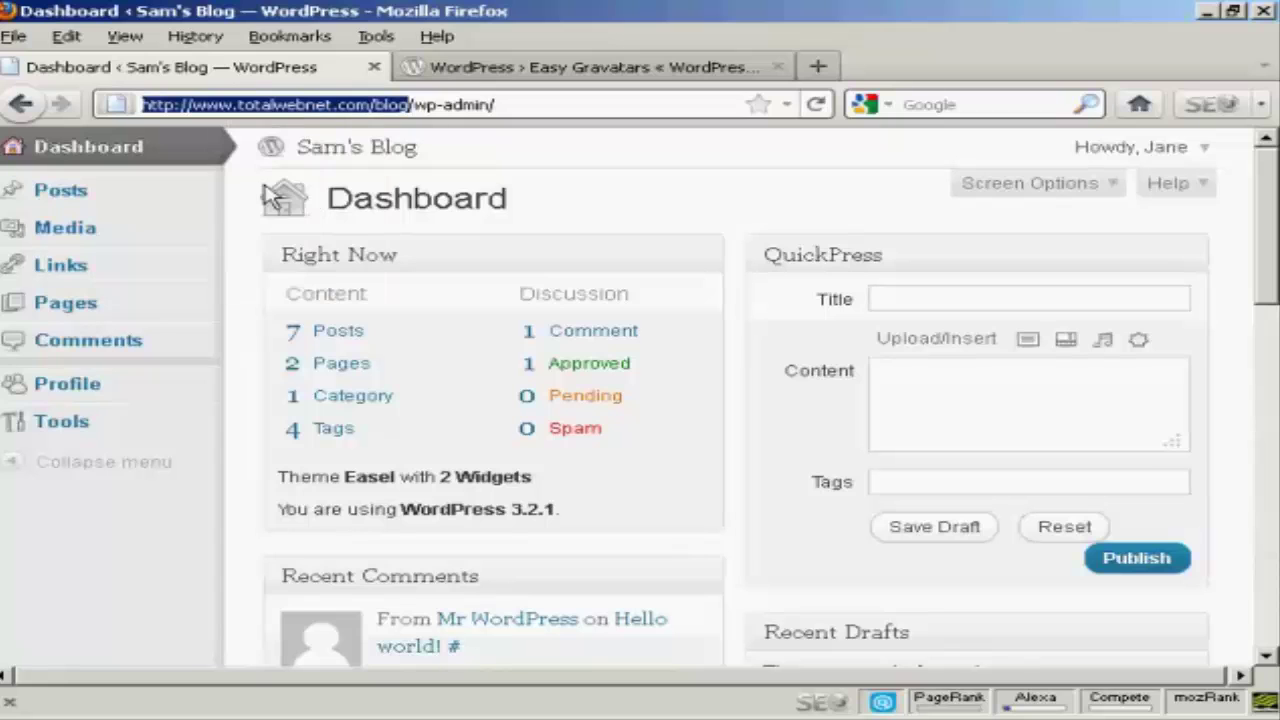
click(818, 68)
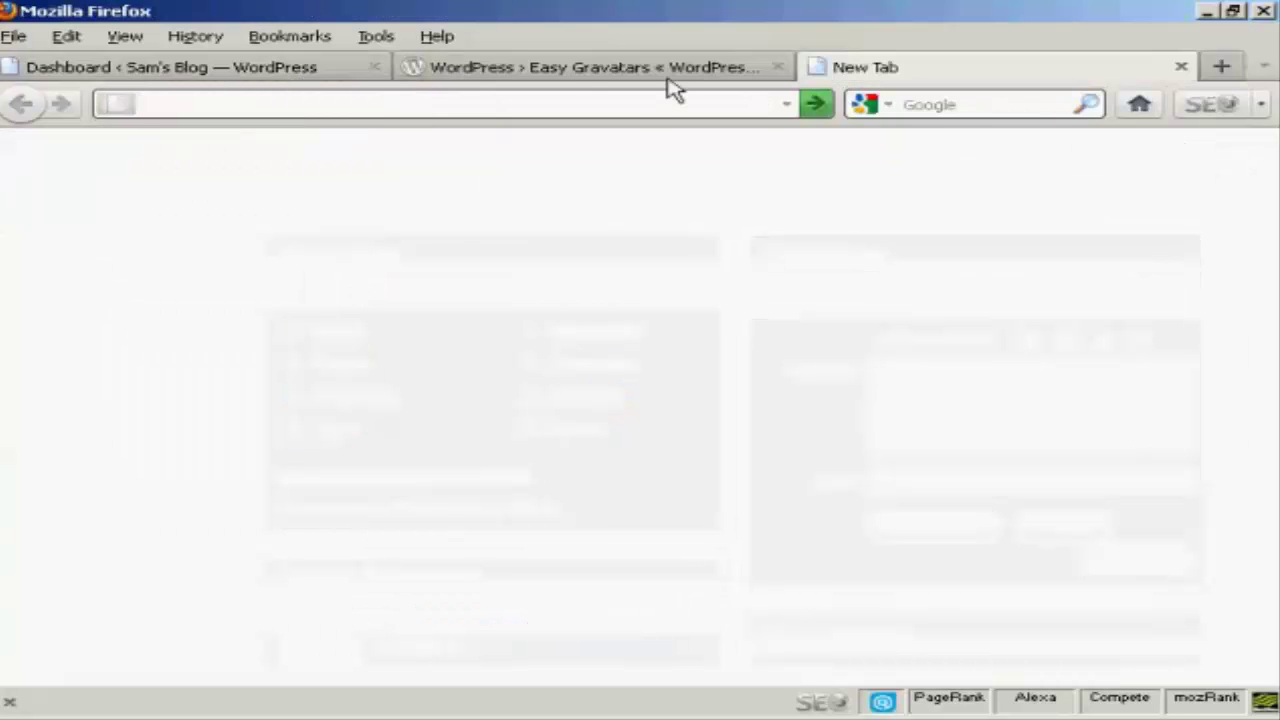
click(246, 106)
key(ctrl+v)
key(Return)
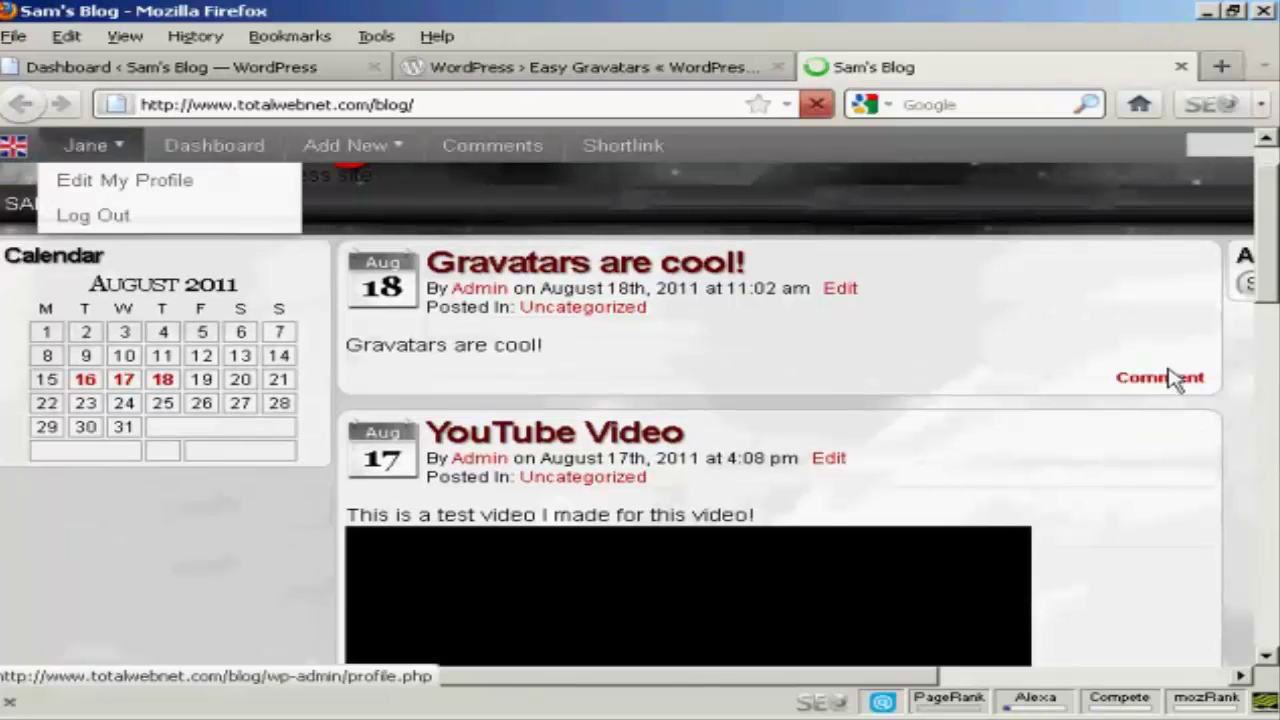
Post the comment 'Yes they are!' on the 'Gravatars are cool!' post.
click(1173, 382)
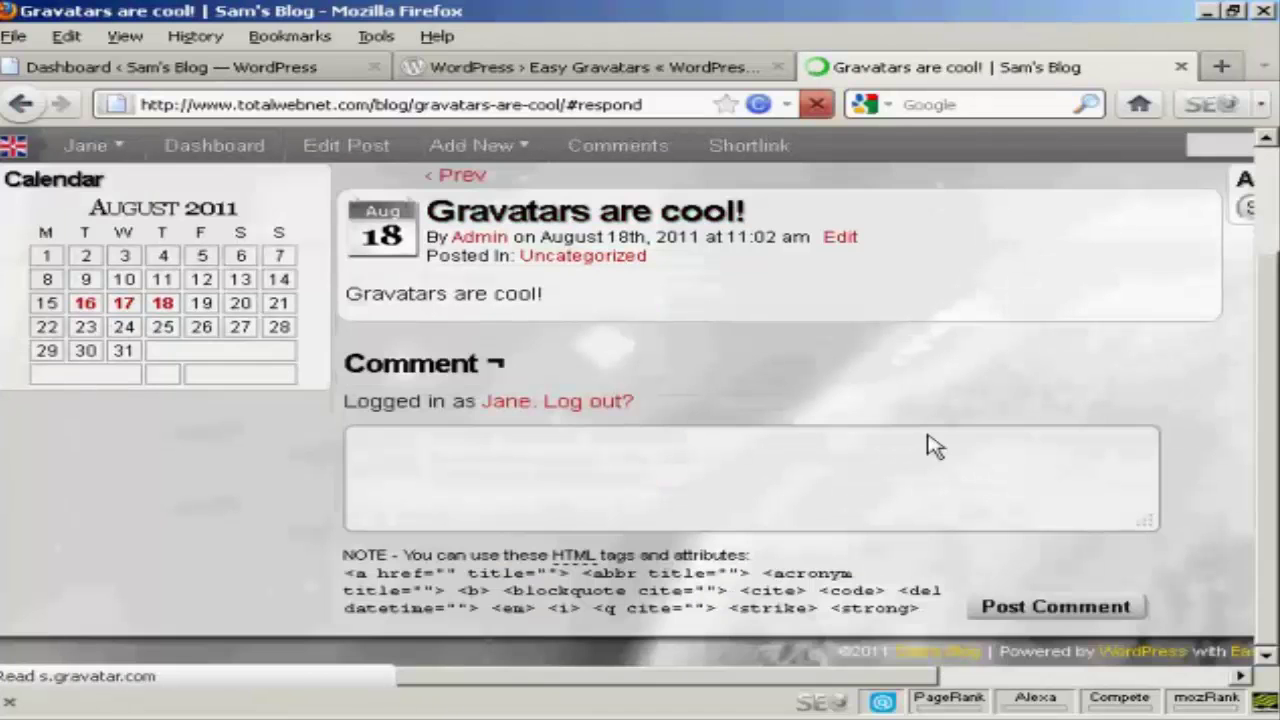
click(544, 451)
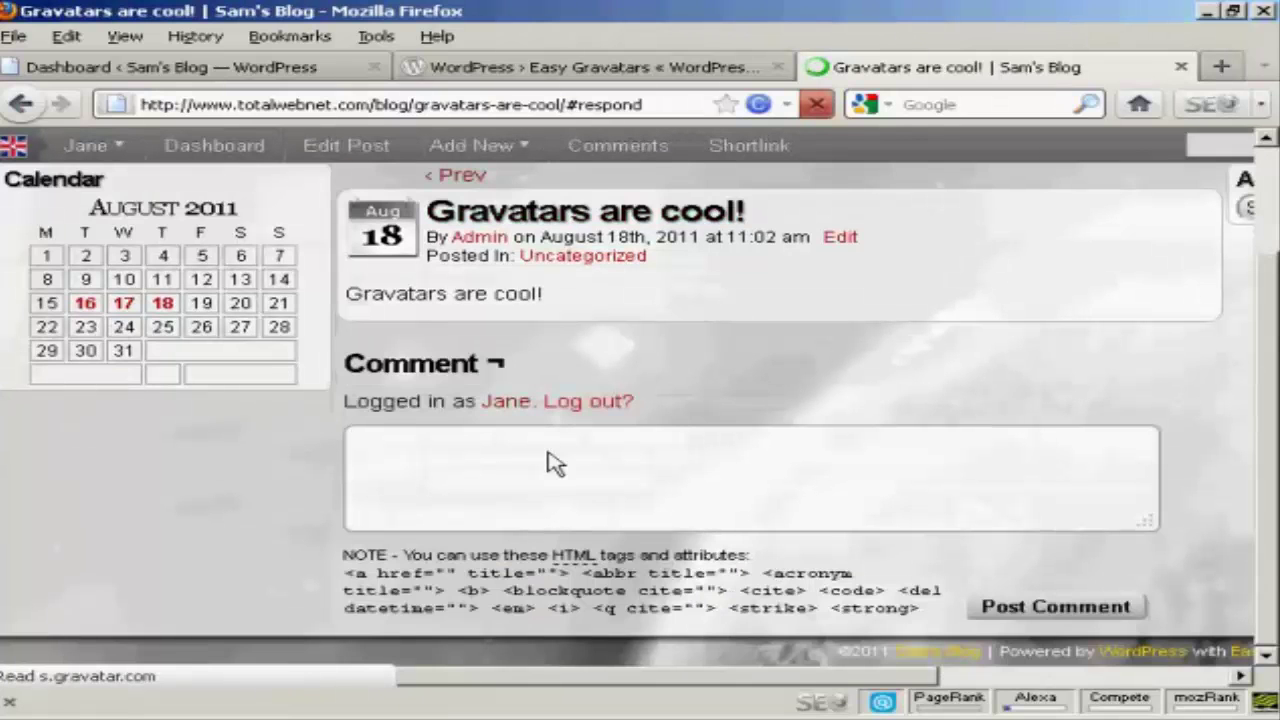
text(Yes they)
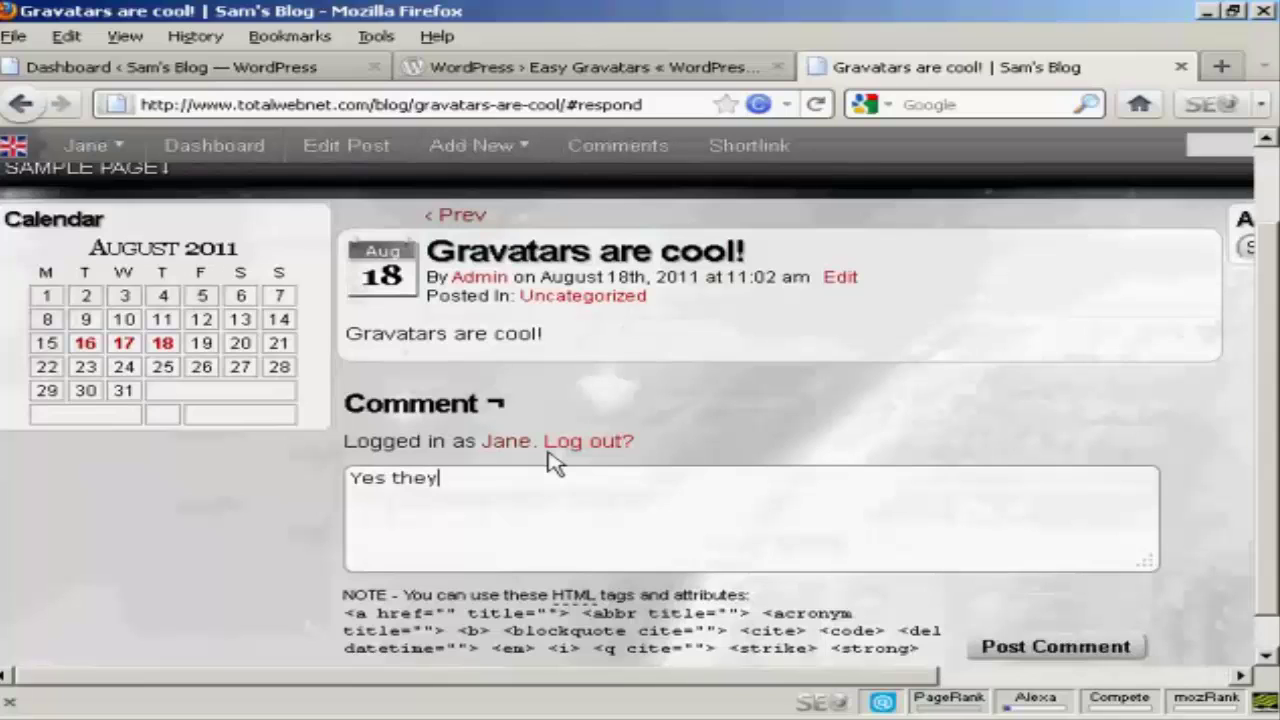
text( are!)
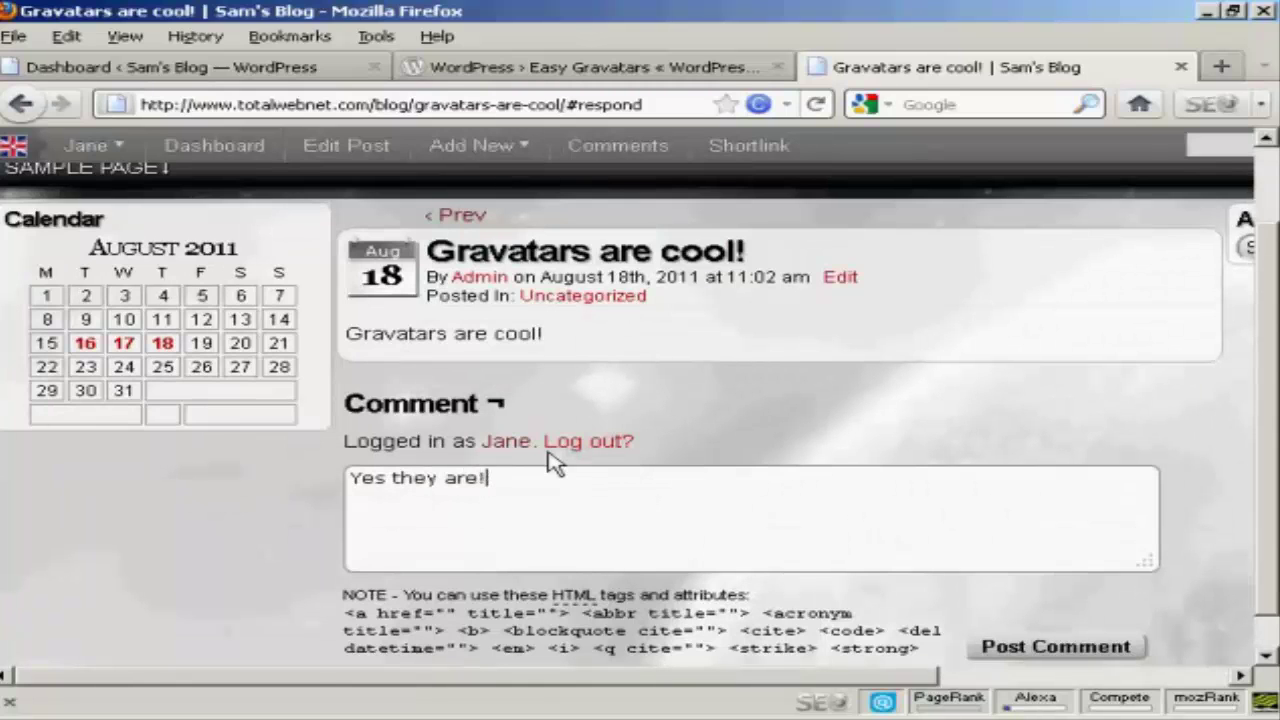
click(1071, 655)
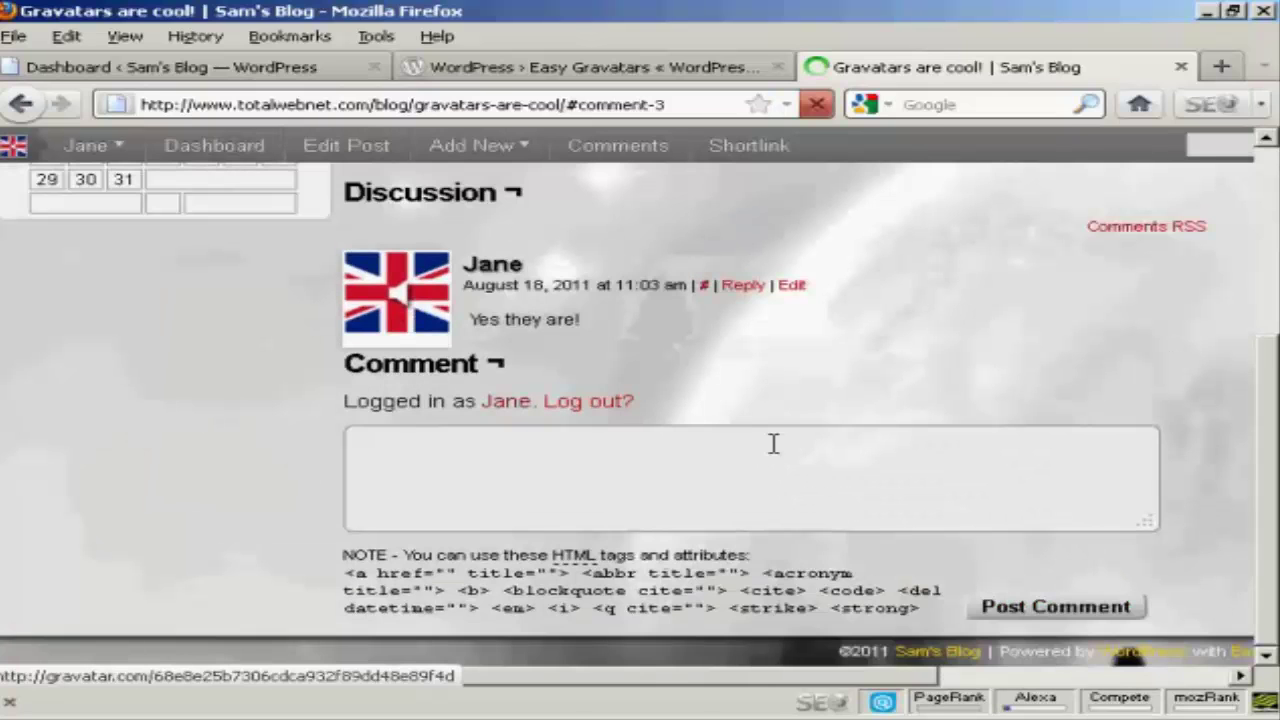
scroll(398, 290, up, 2)
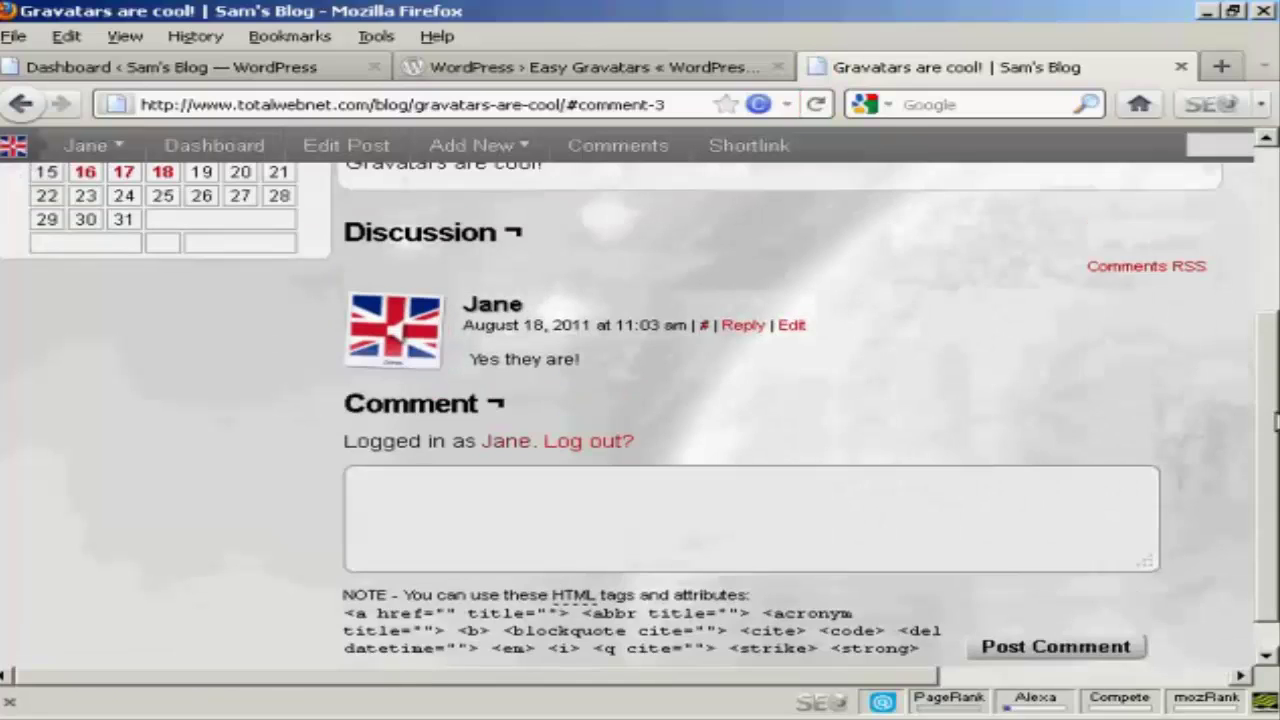
scroll(640, 400, up, 3)
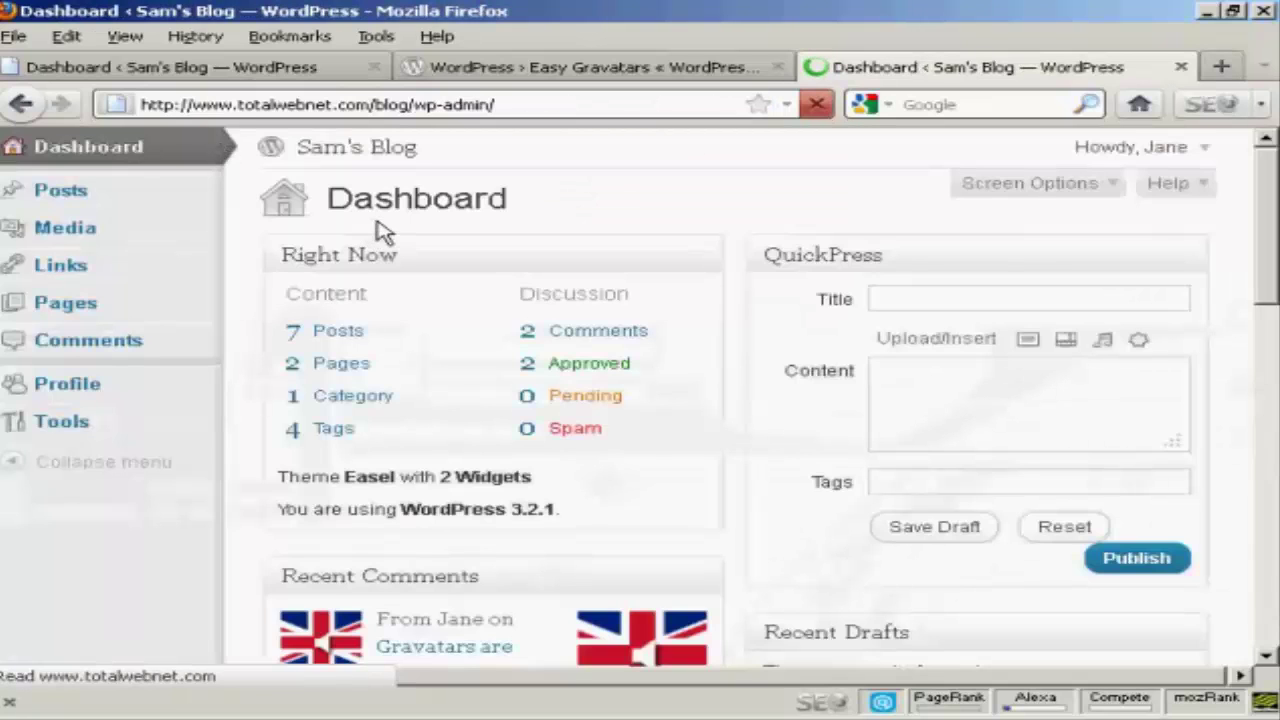
Publish the QuickPress post 'What's your Gravatar look like' with content 'Comment here', then log out.
click(886, 294)
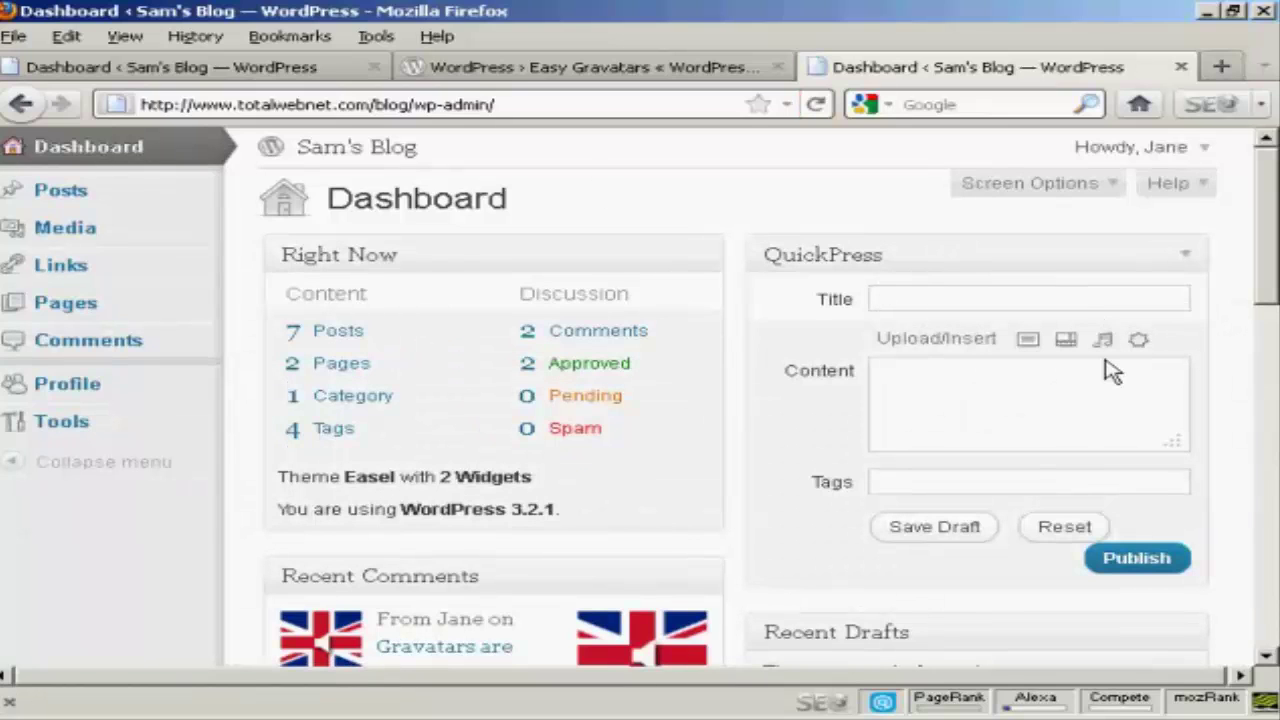
text(What's your )
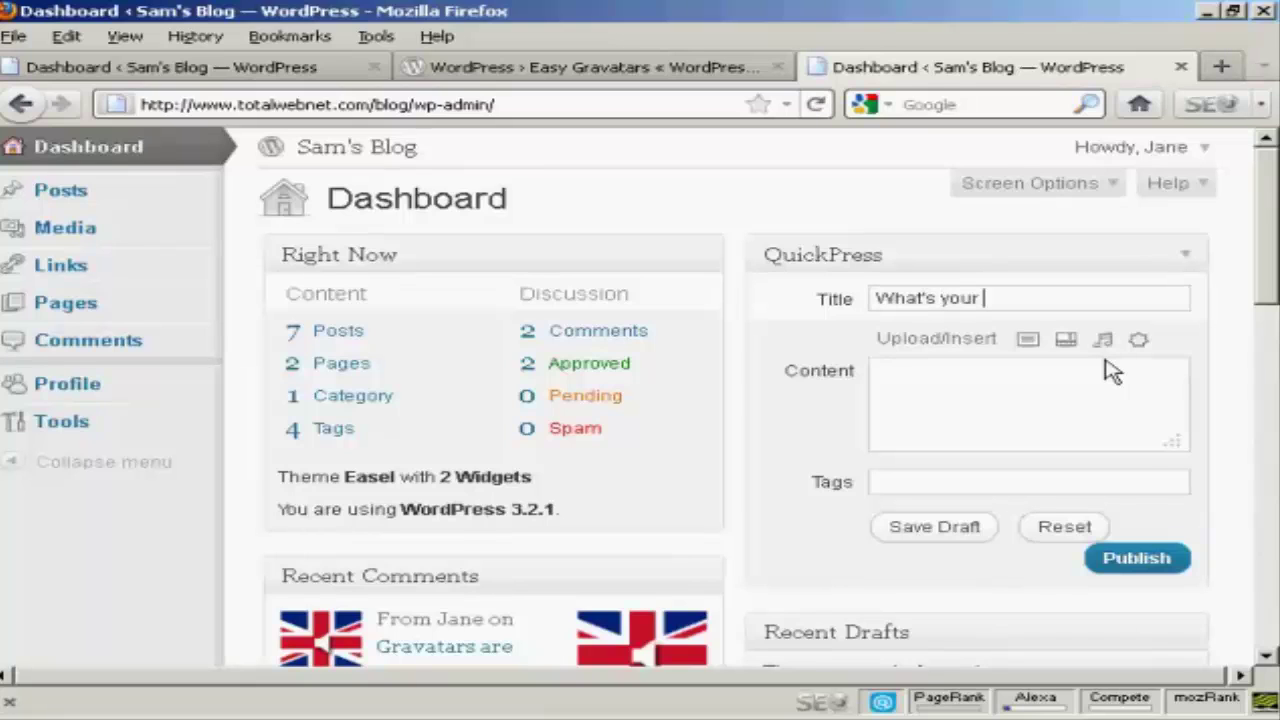
text(Gravatar look like)
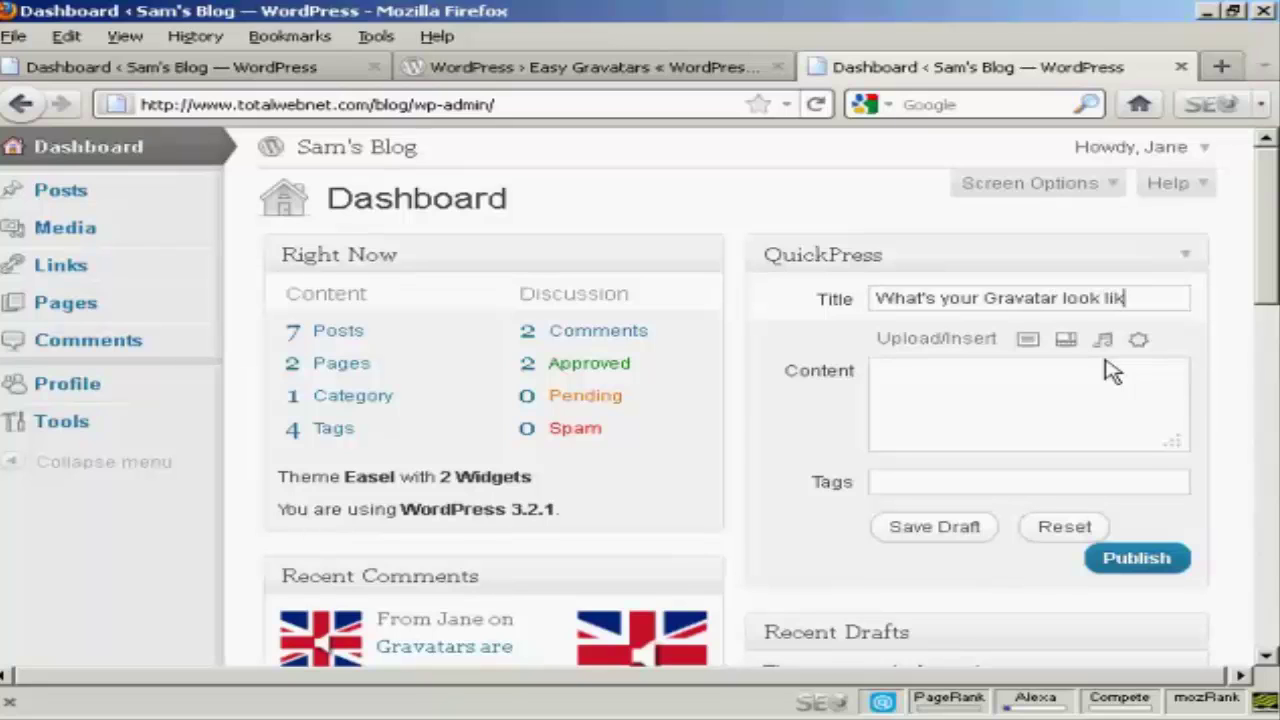
click(922, 371)
text(Comment here)
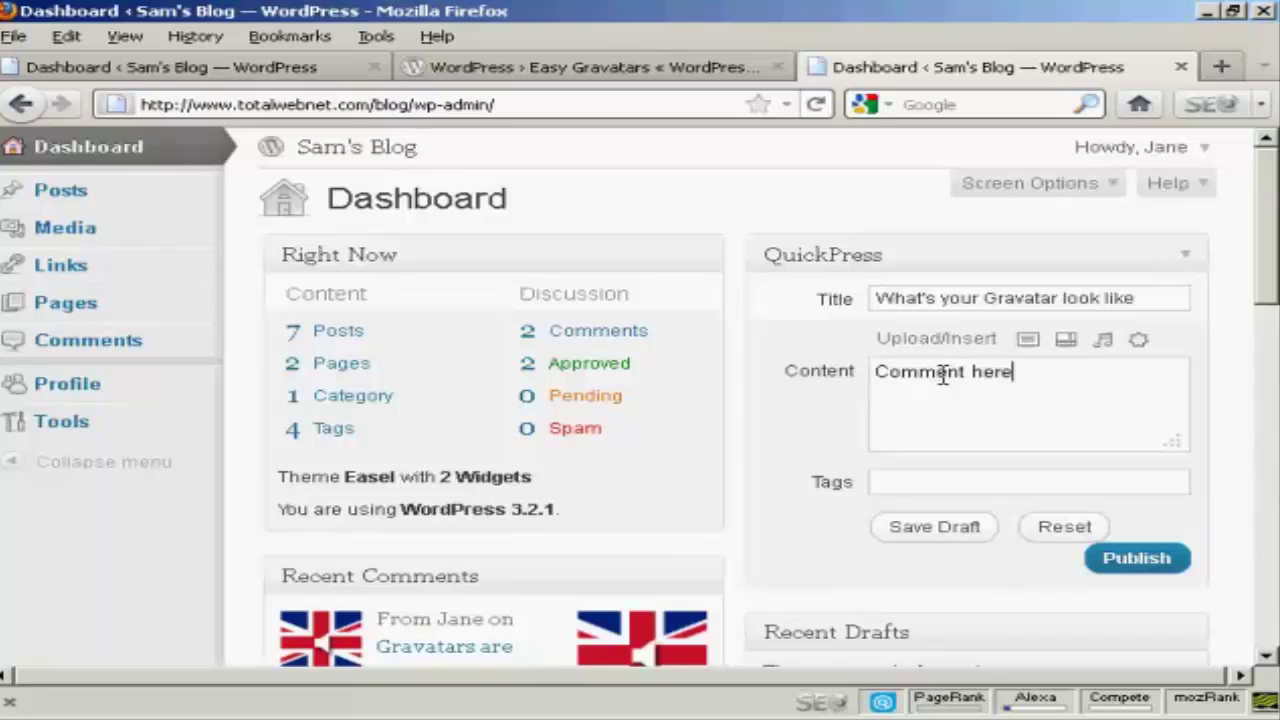
click(1140, 560)
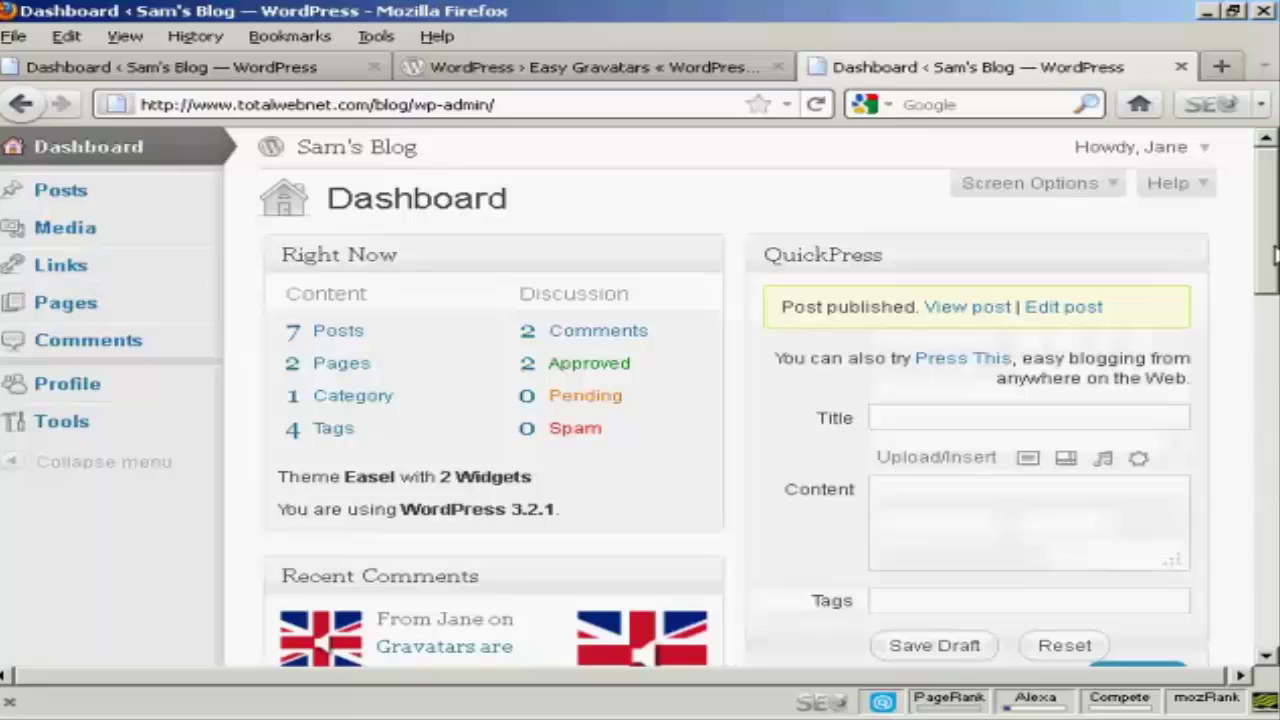
mouse_move(1186, 157)
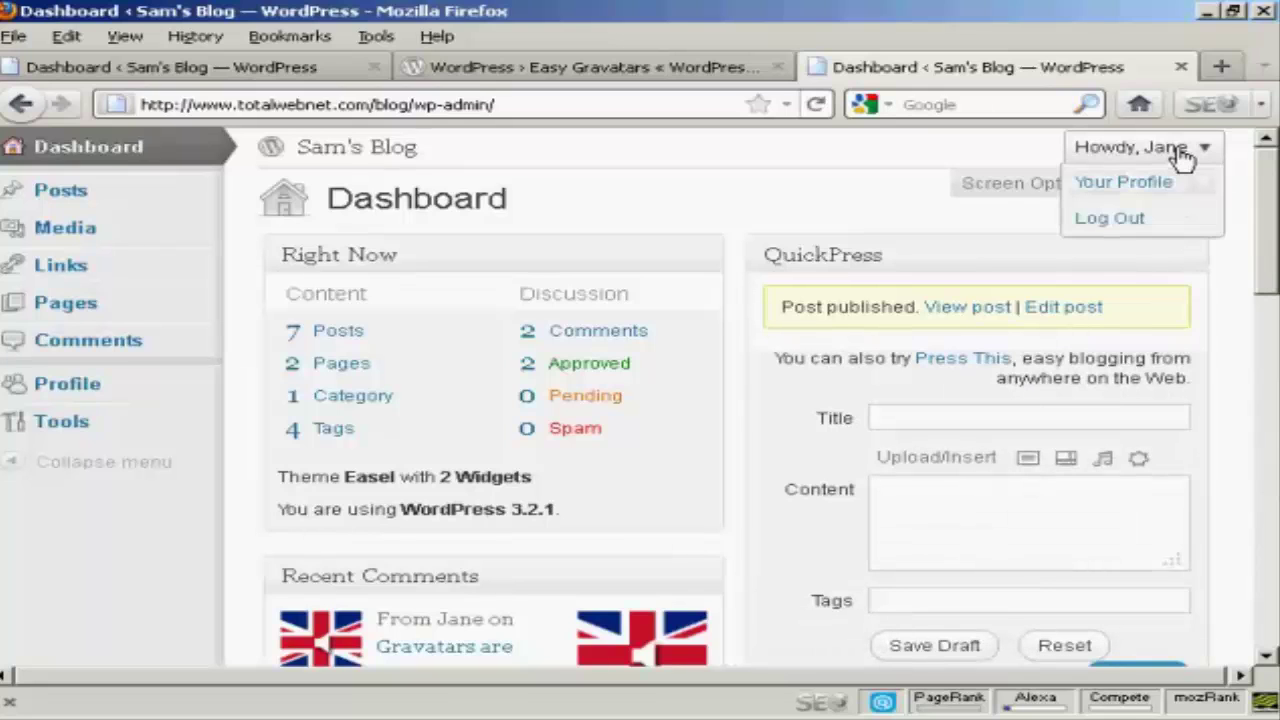
click(1127, 220)
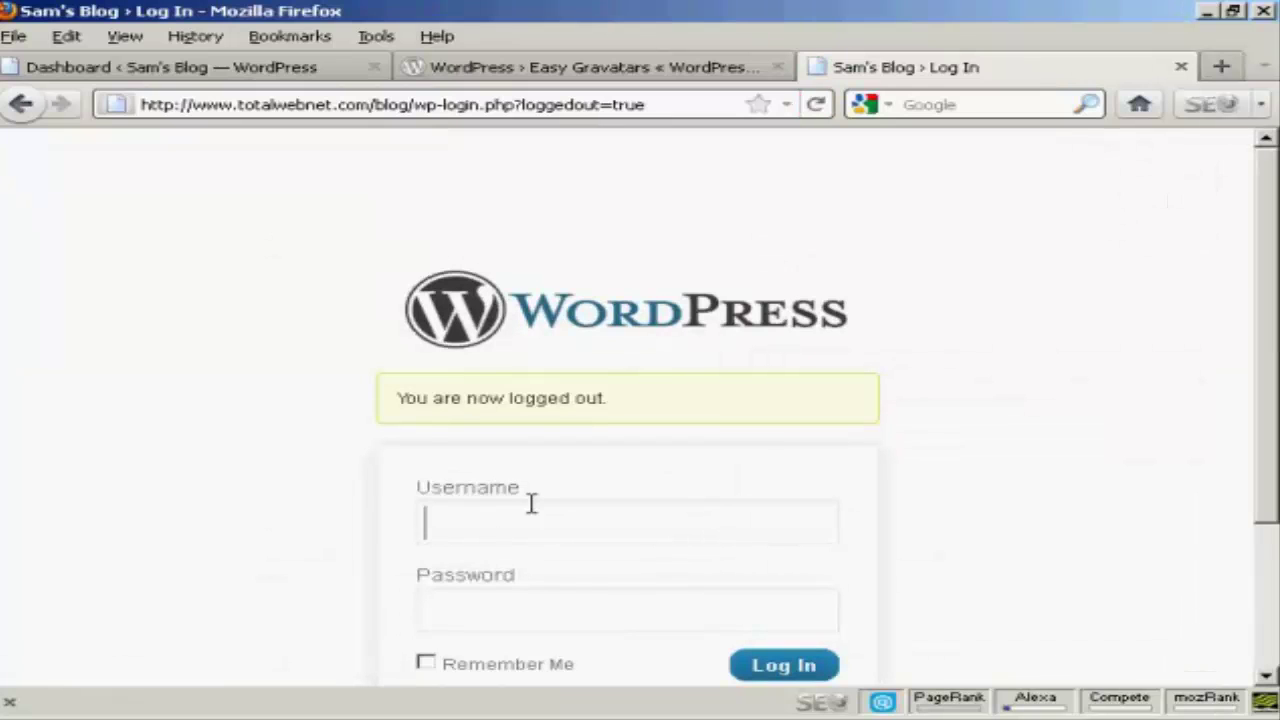
Log back into WordPress as admin using the saved login.
text(admin)
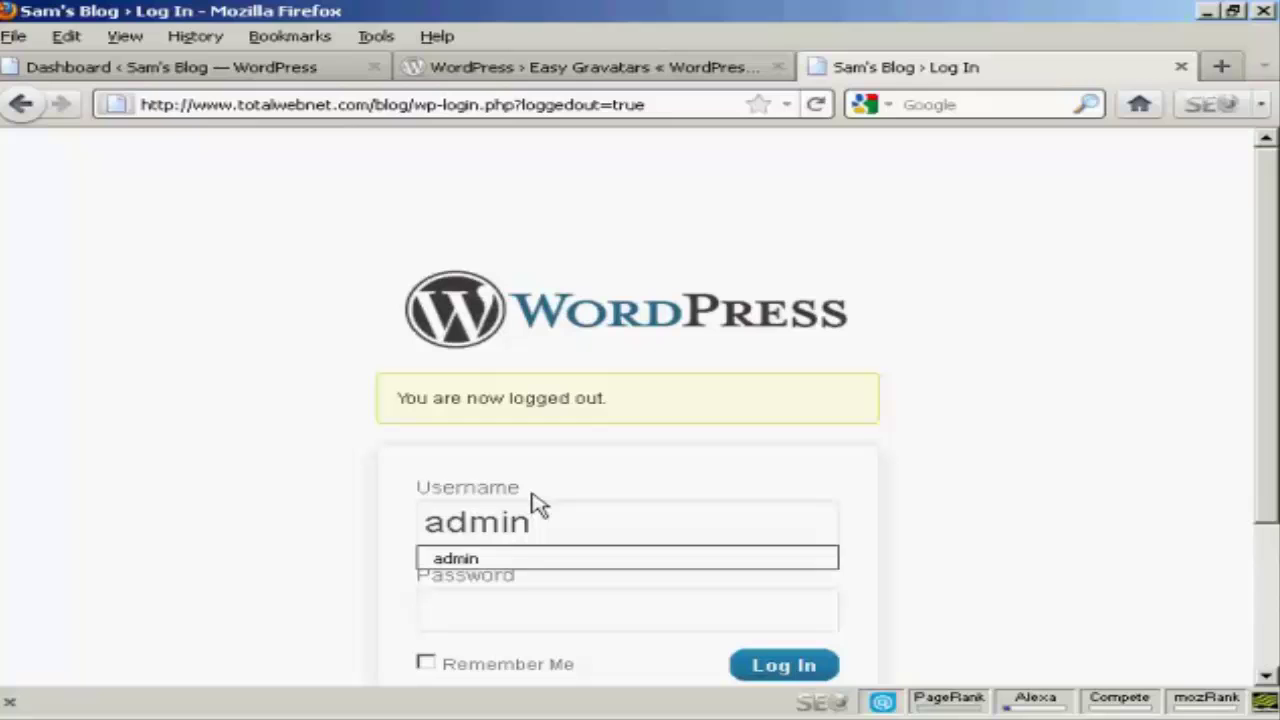
click(507, 561)
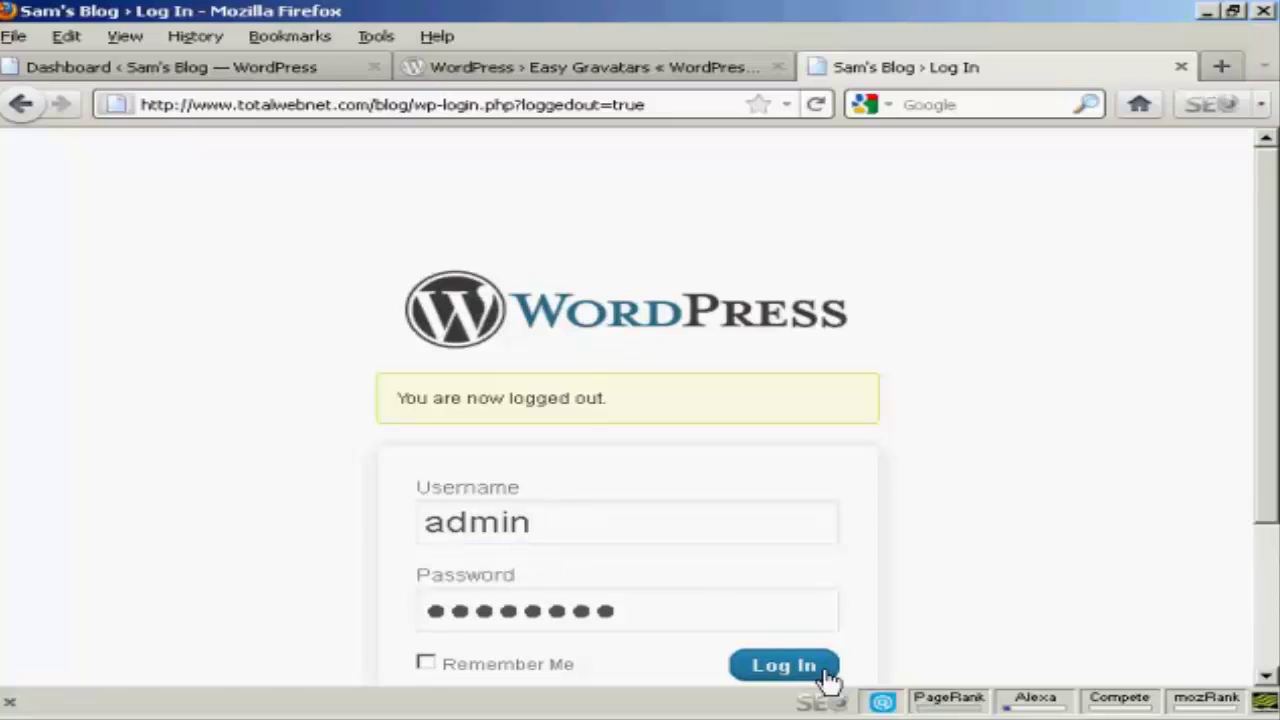
click(790, 666)
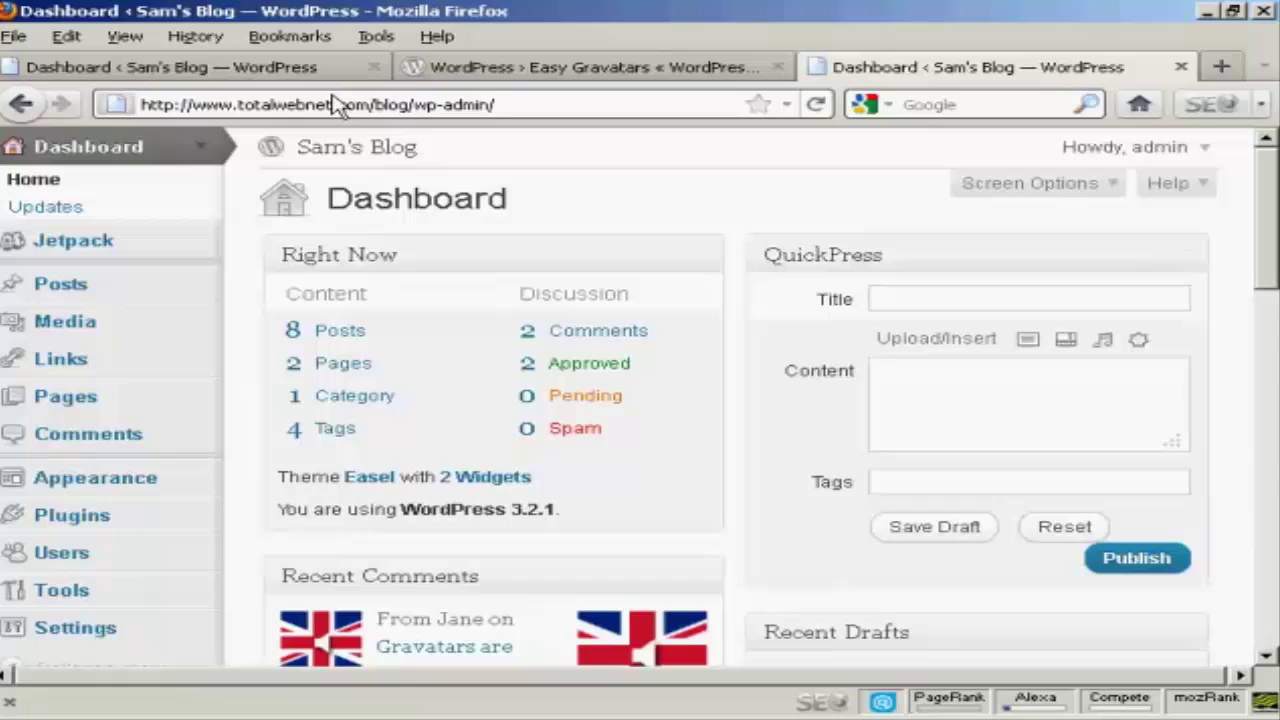
Comment 'Mine looks like this!' on the 'What's your Gravatar look like' post from the blog front page.
click(505, 103)
key(BackSpace)
key(BackSpace)
key(BackSpace)
key(BackSpace)
key(BackSpace)
key(BackSpace)
key(BackSpace)
key(BackSpace)
key(BackSpace)
key(Return)
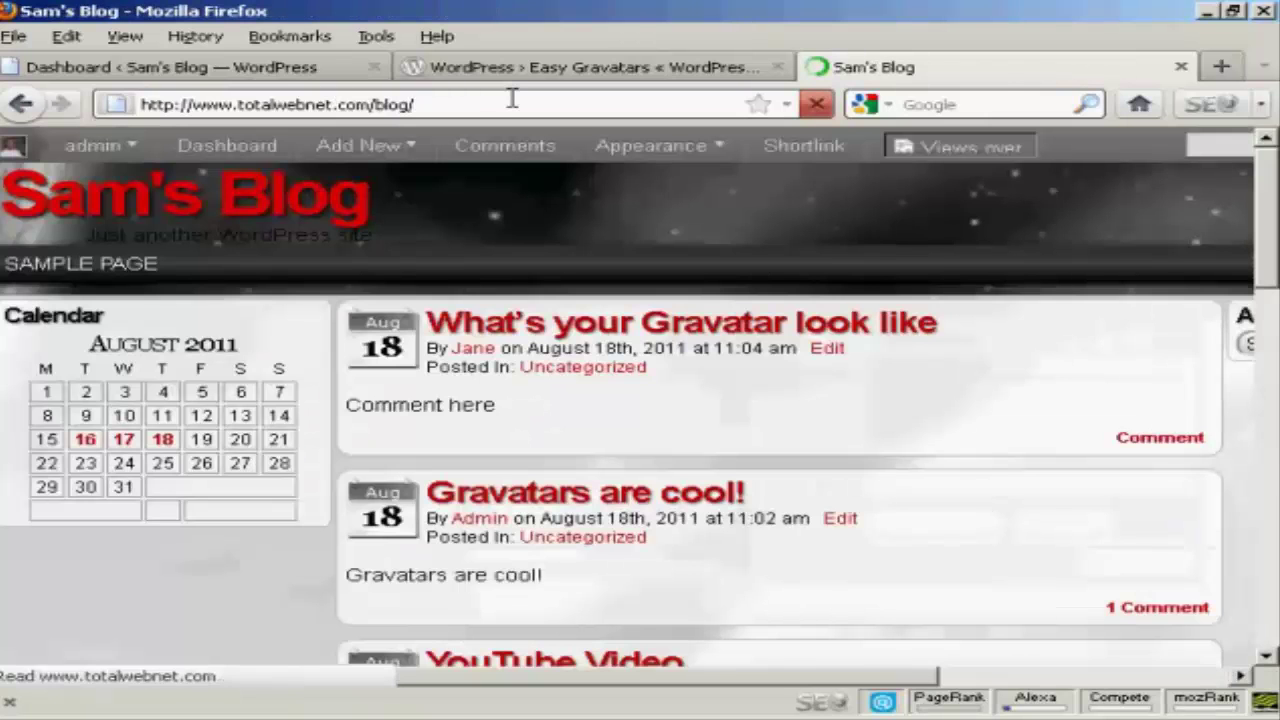
click(1156, 442)
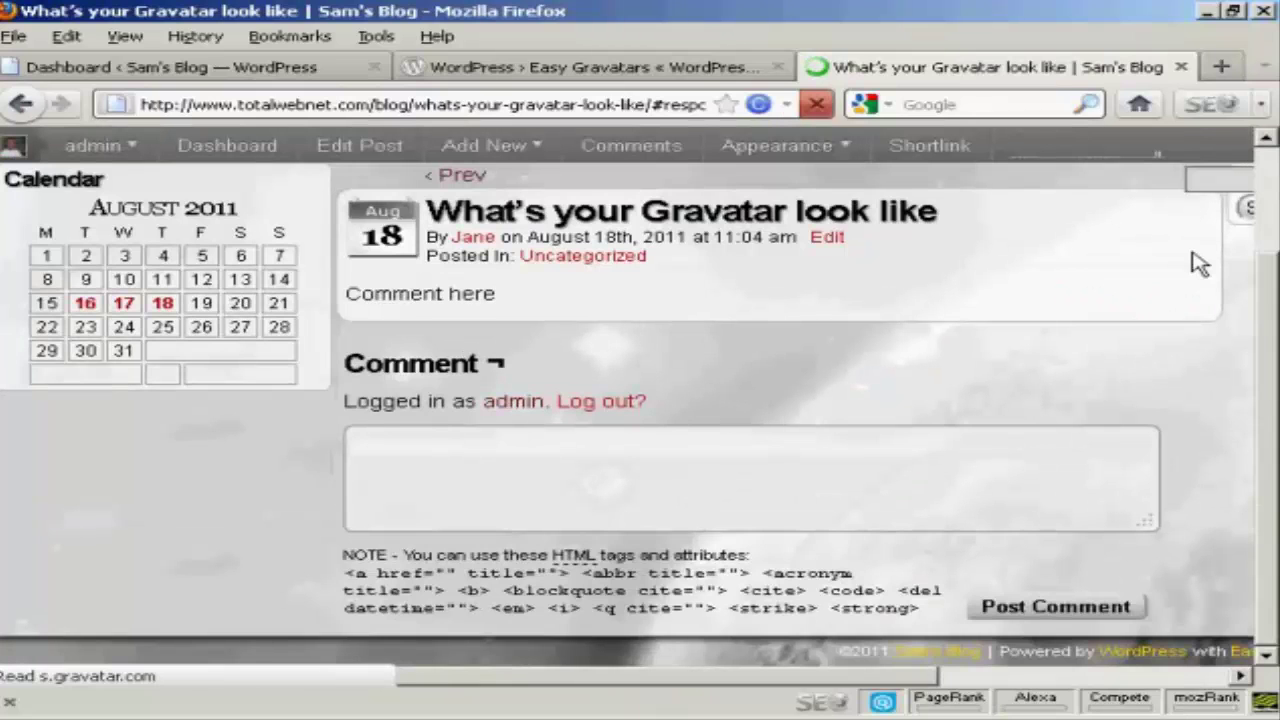
click(458, 468)
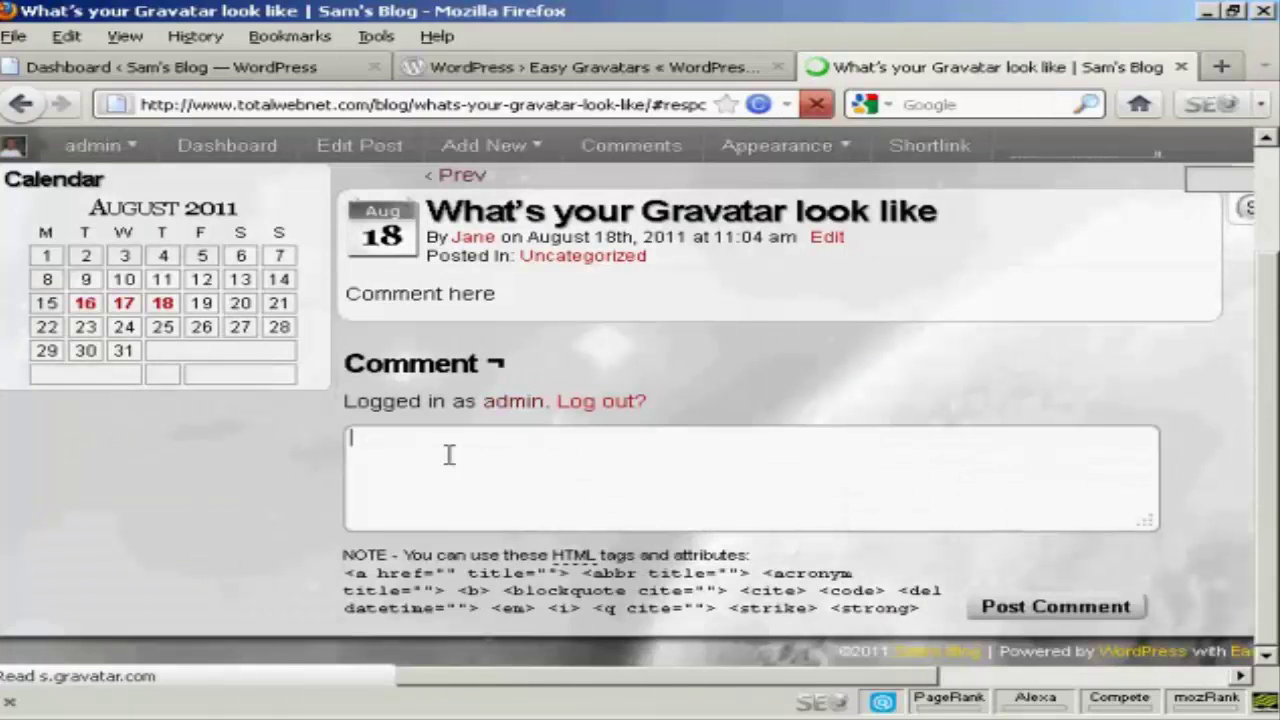
text(Mi)
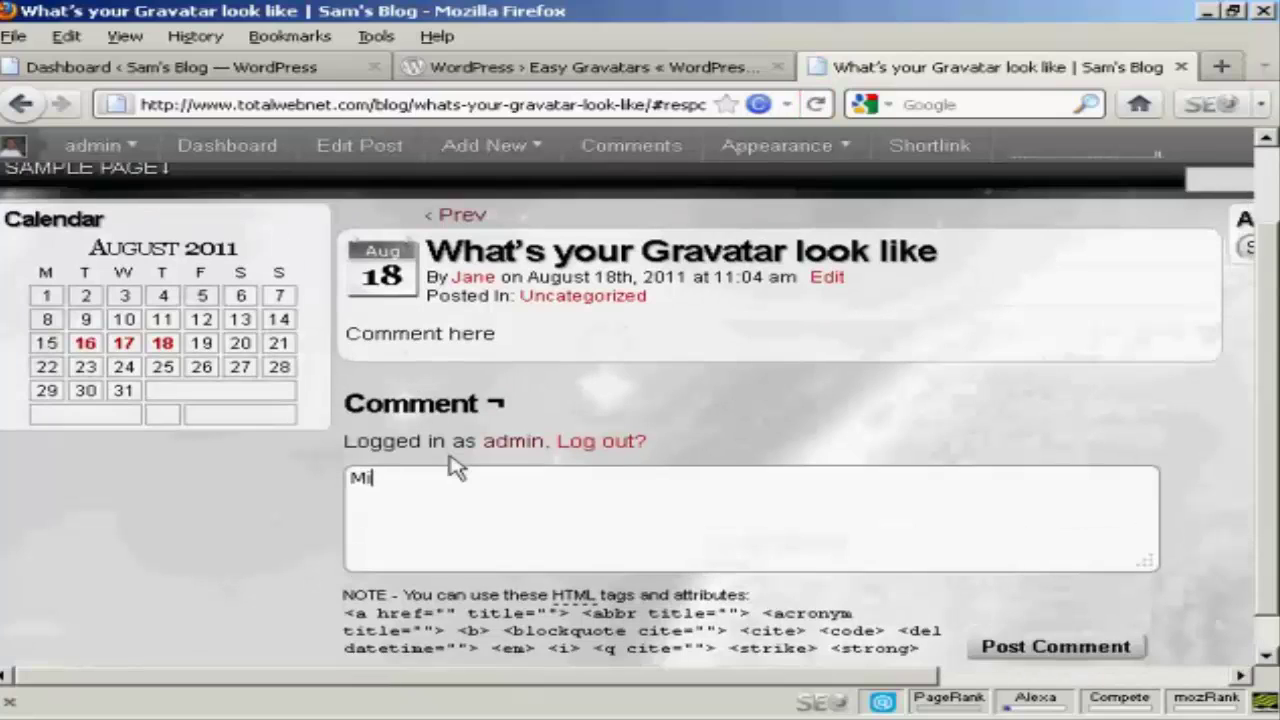
text(ne looks like this)
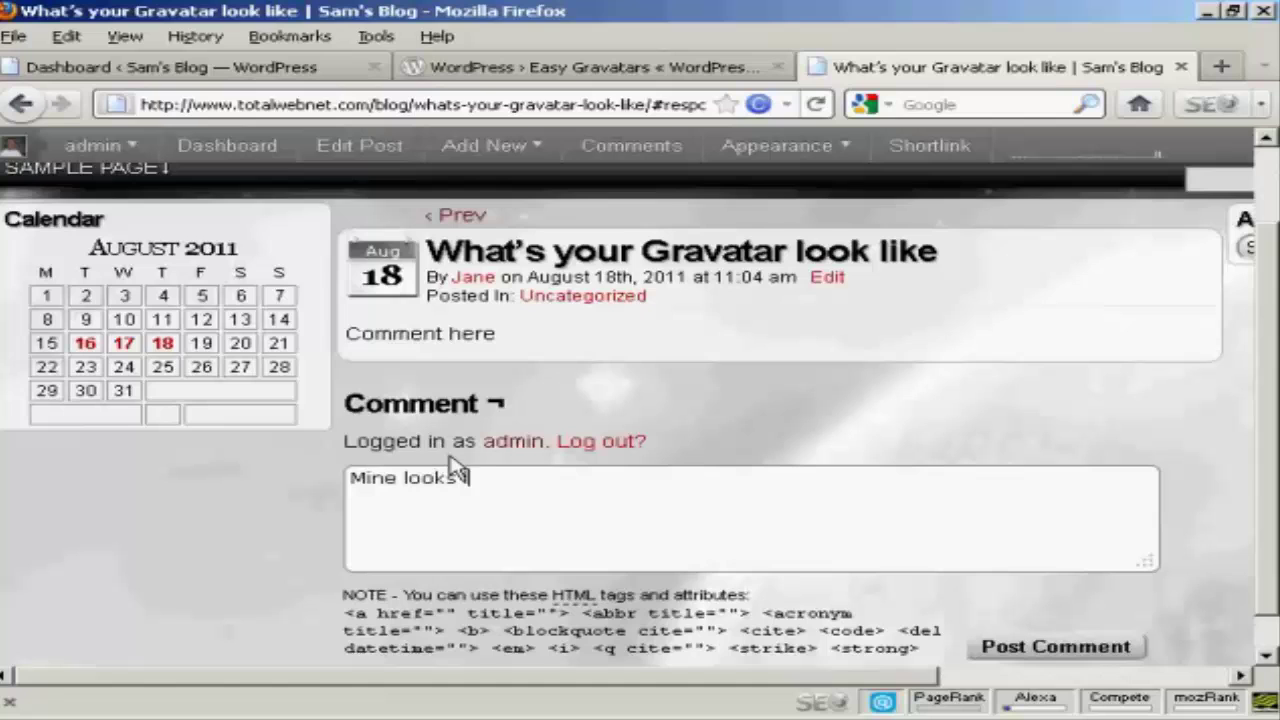
text(!)
click(1042, 650)
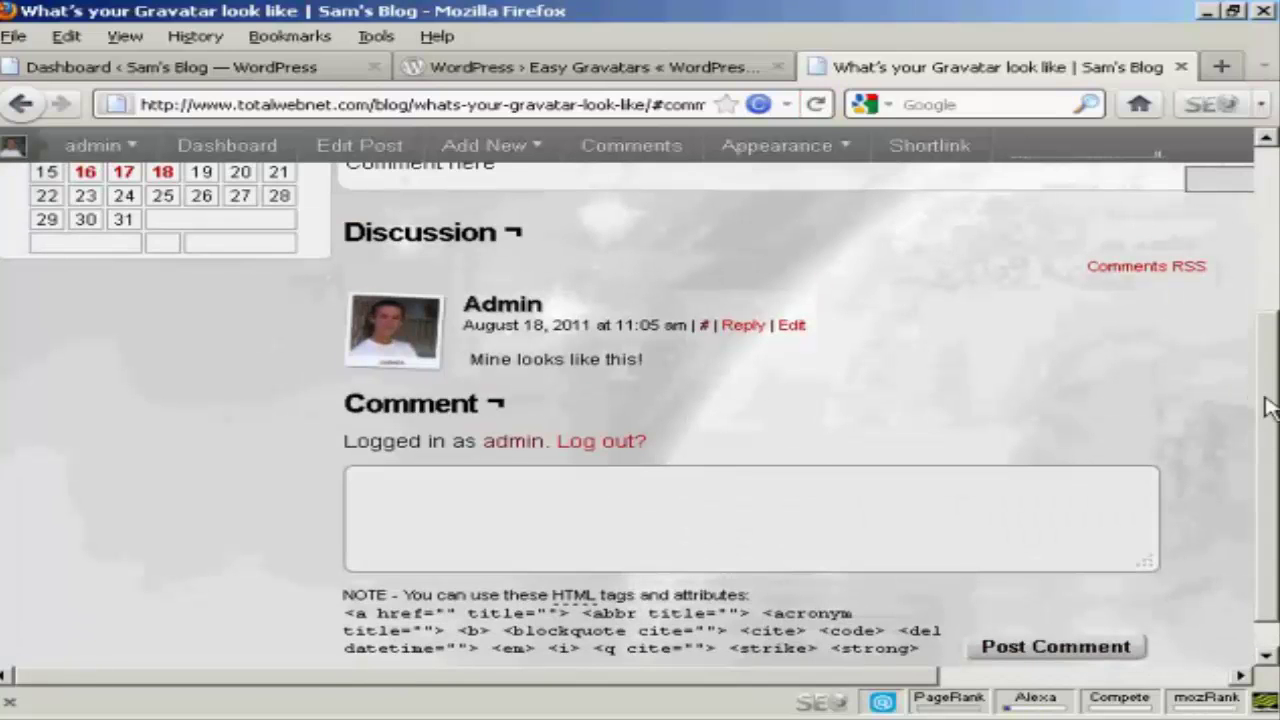
drag(1268, 408, 1265, 262)
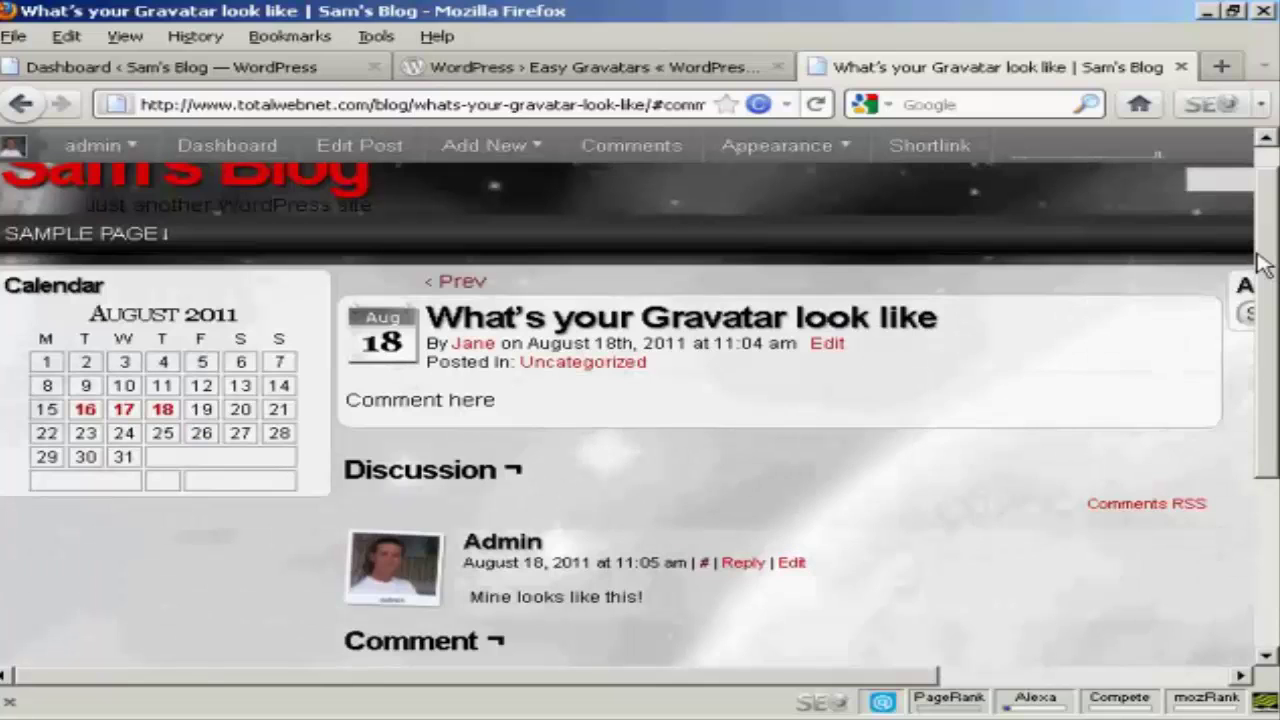